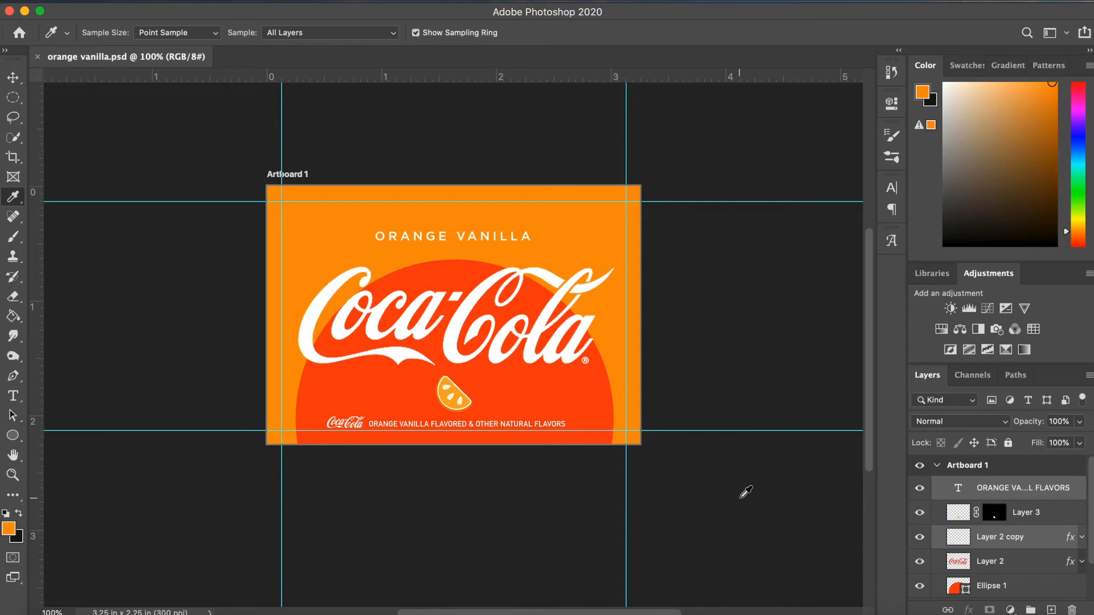
Review the reference screenshot on typical margin and bleed sizes, then return to the label design in Photoshop
key(ctrl+Up)
click(188, 224)
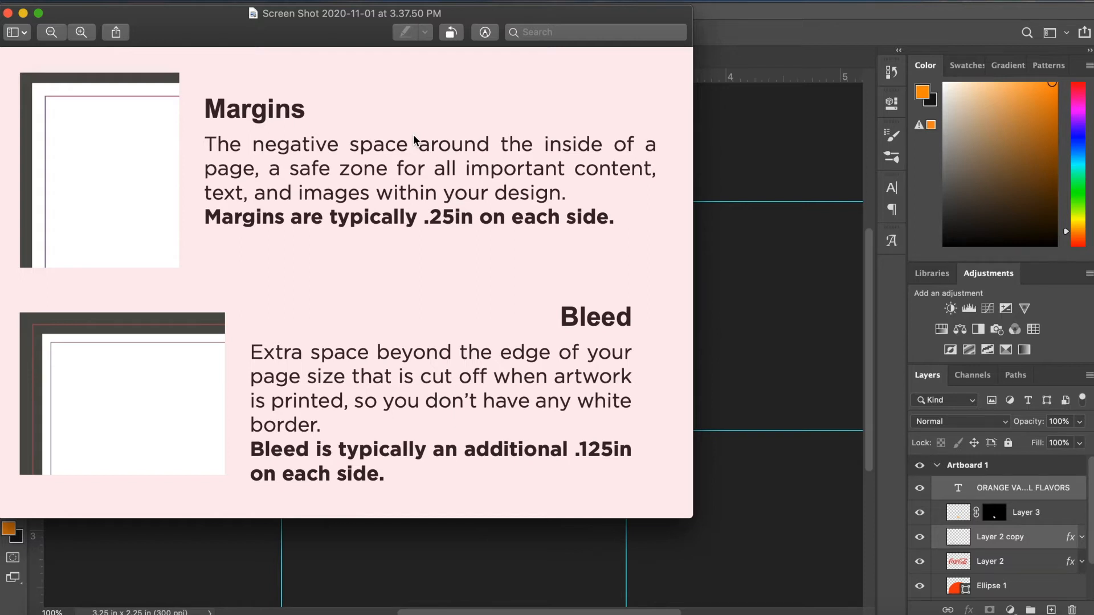
drag(215, 31, 385, 110)
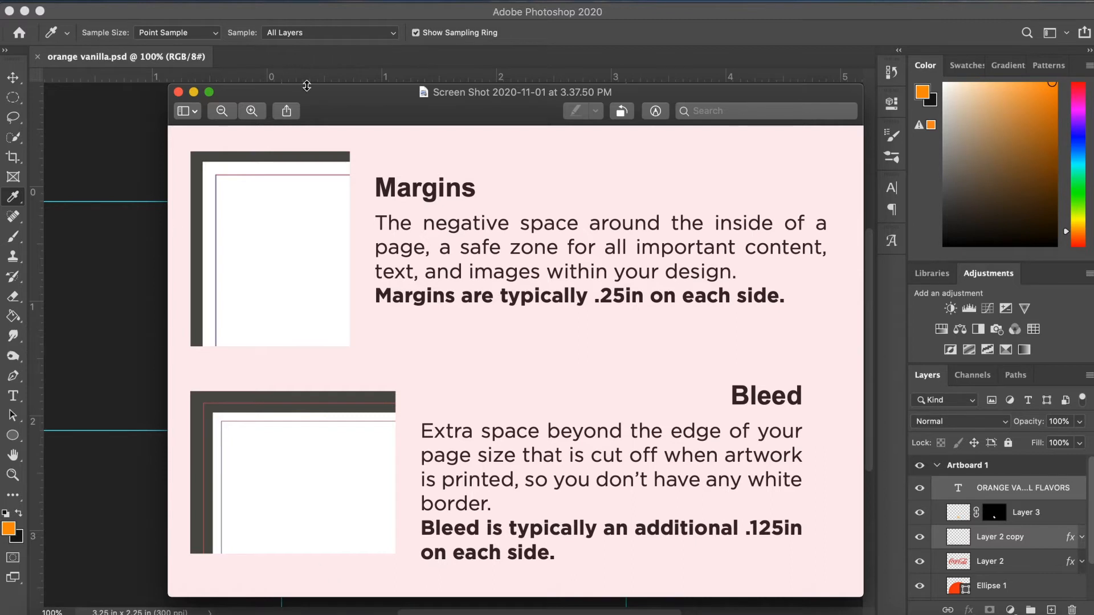
drag(355, 111, 847, 125)
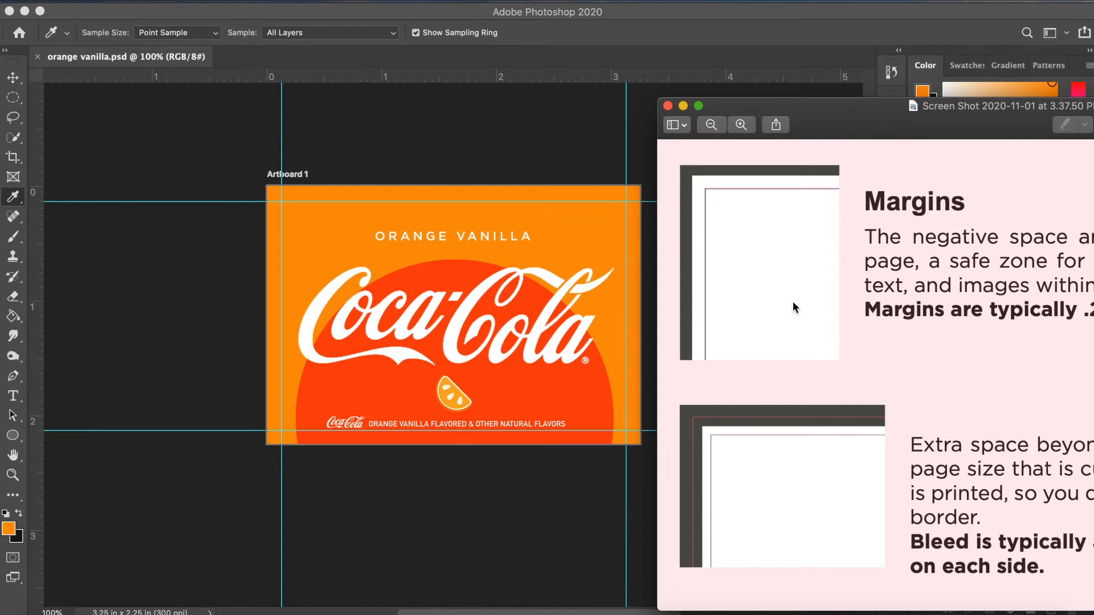
drag(889, 123, 417, 110)
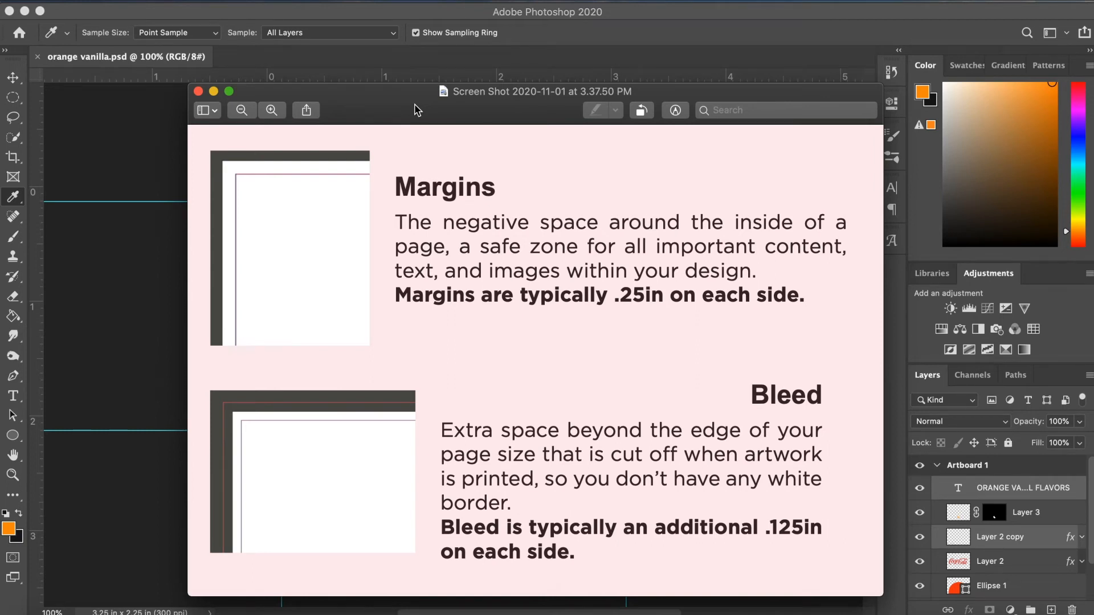
click(460, 9)
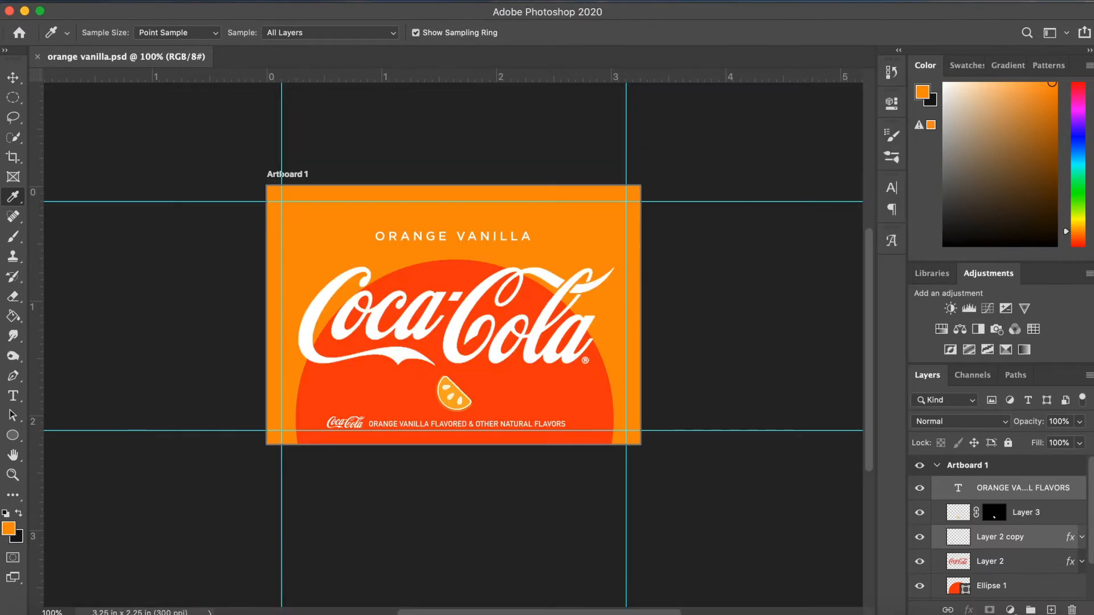
Start a new document and set its measurement unit to inches
click(118, 0)
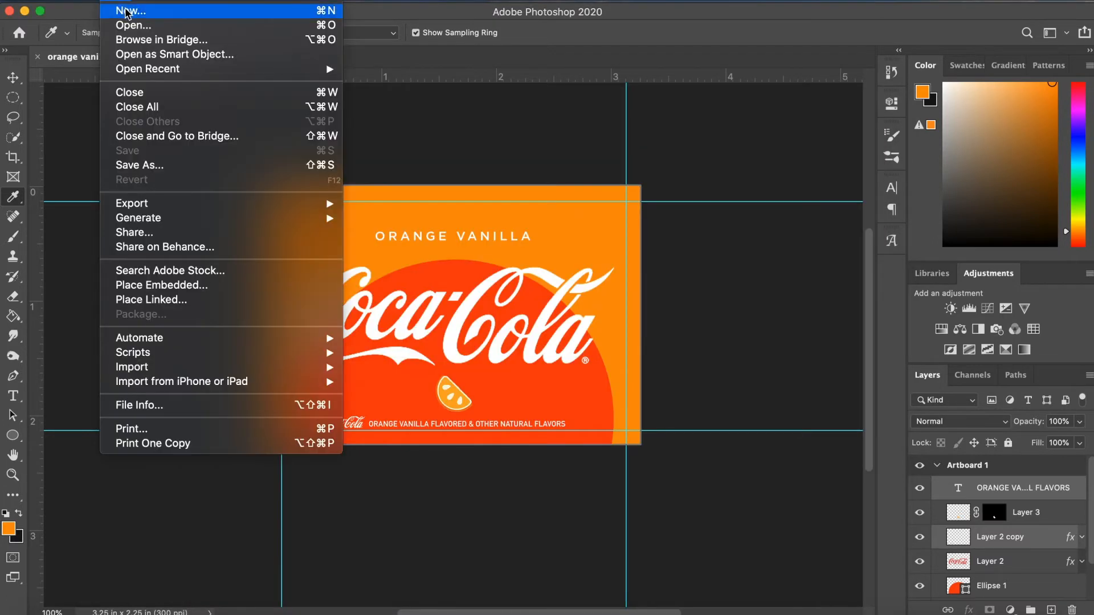
click(127, 11)
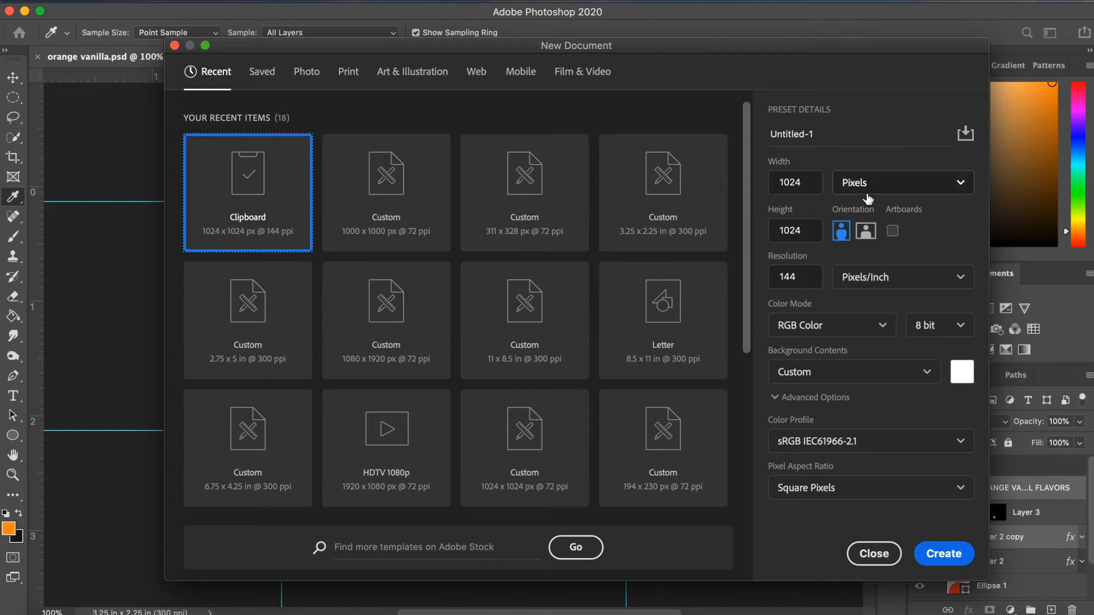
click(943, 187)
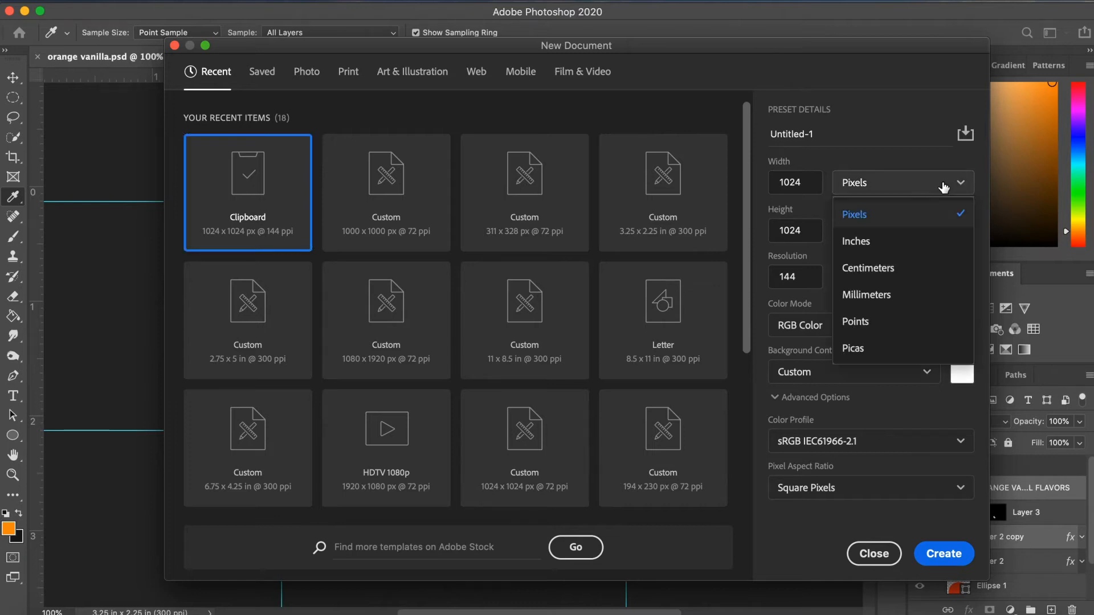
click(880, 244)
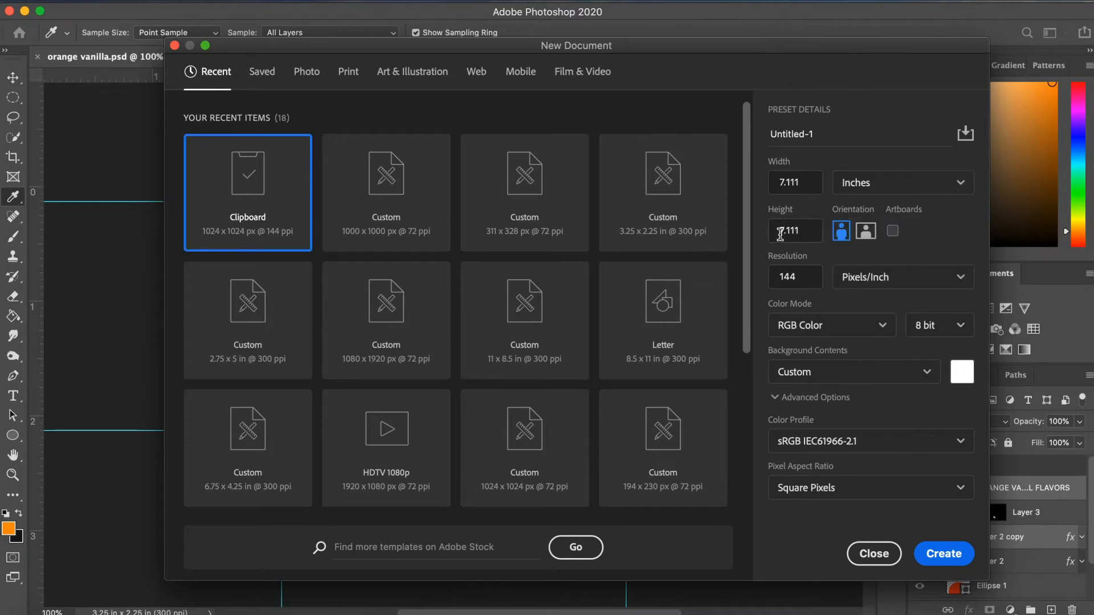
Set the new document's width to 3.25 inches and its height to 2.25 inches
click(806, 180)
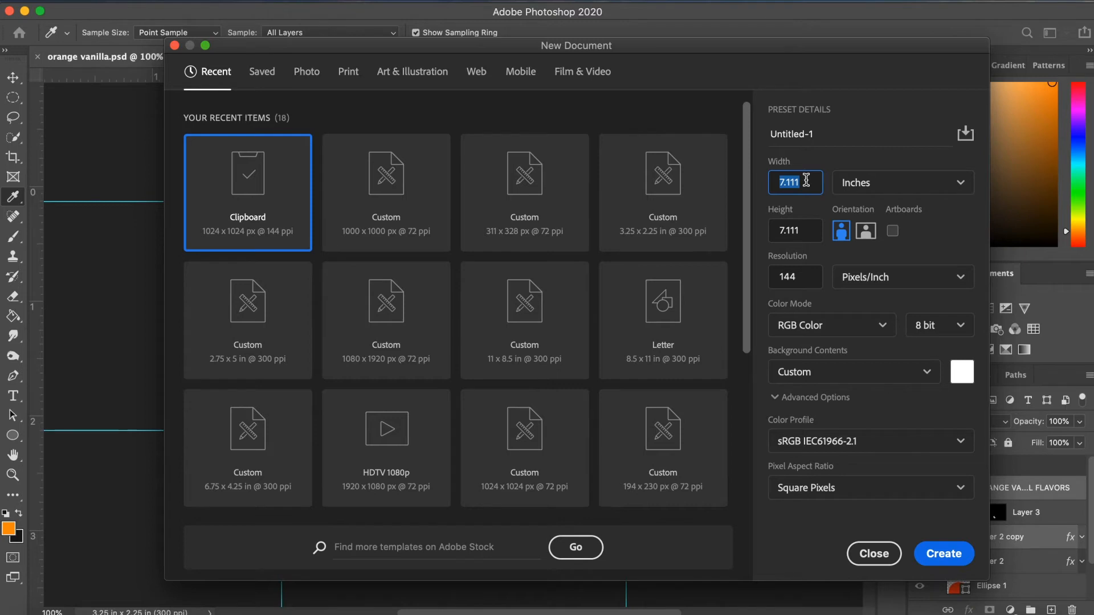
text(3)
click(807, 230)
text(2)
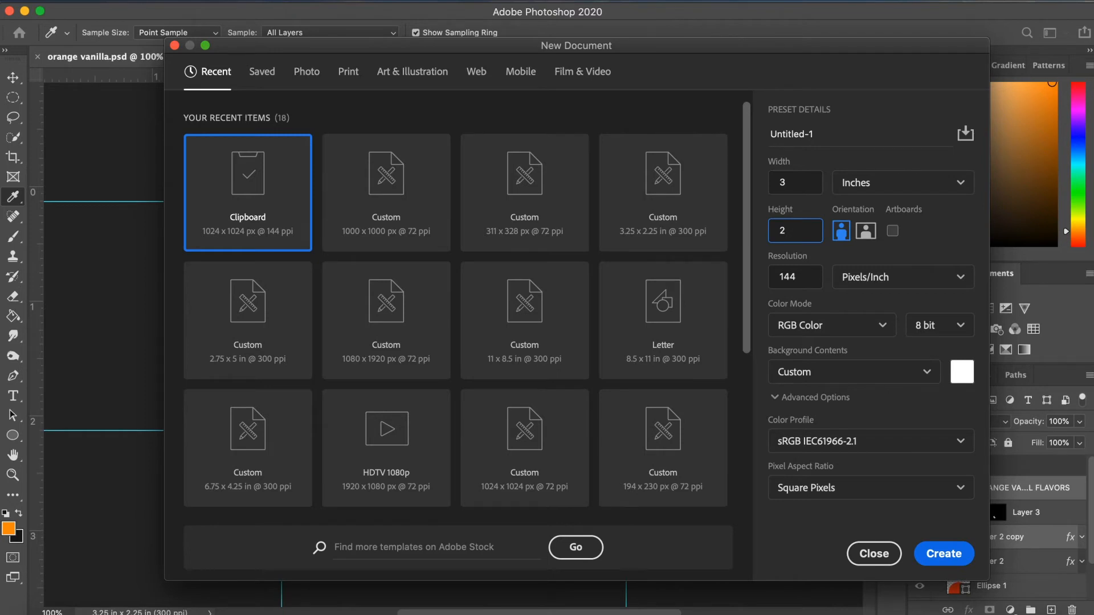
text(.25)
click(802, 180)
click(803, 180)
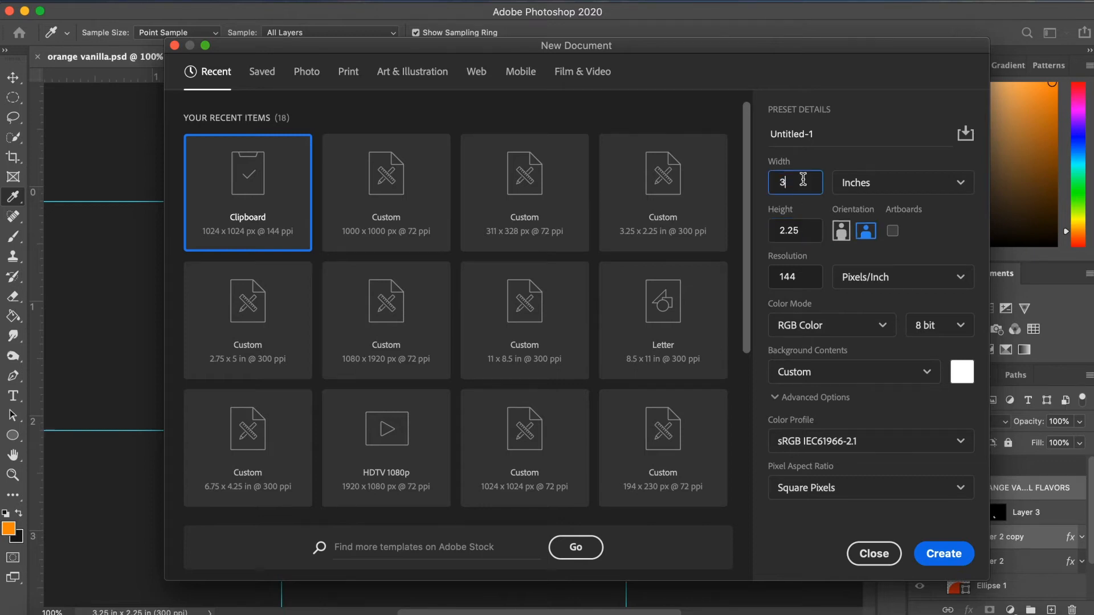
text(.25)
Set the resolution to 300 pixels/inch and create the document
double_click(804, 274)
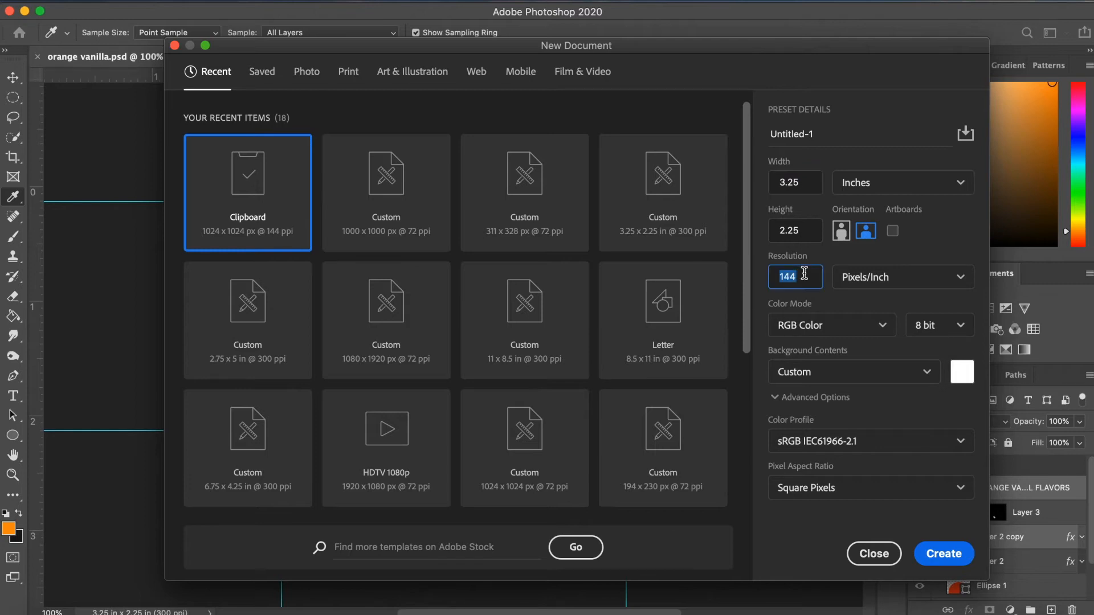
text(300)
click(954, 562)
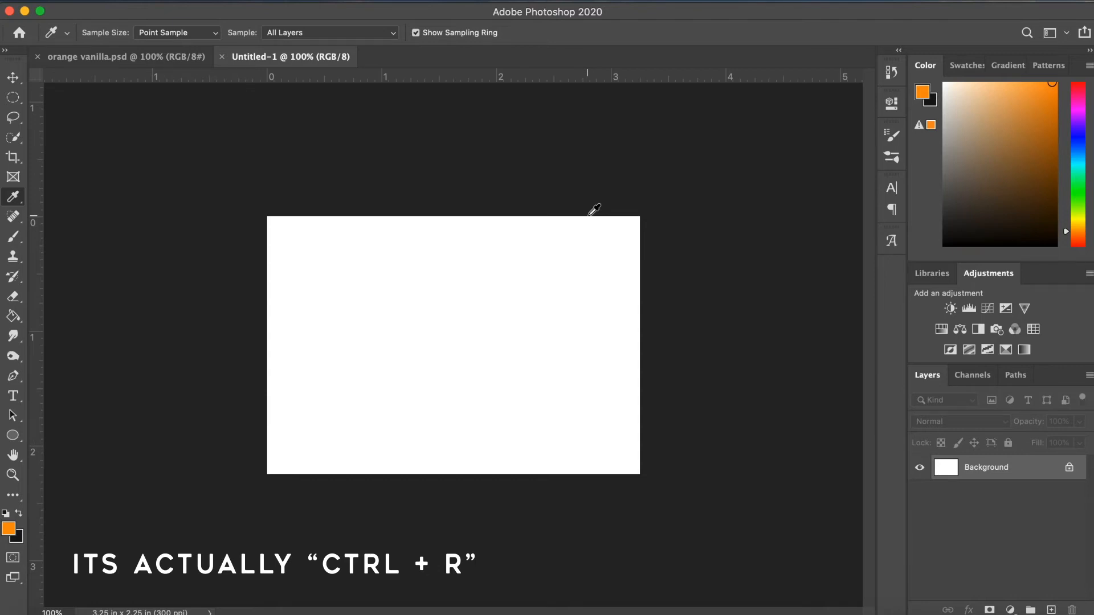
With the rulers shown, place bleed guides about 0.125 in inside the canvas's top and left edges
key(super+r)
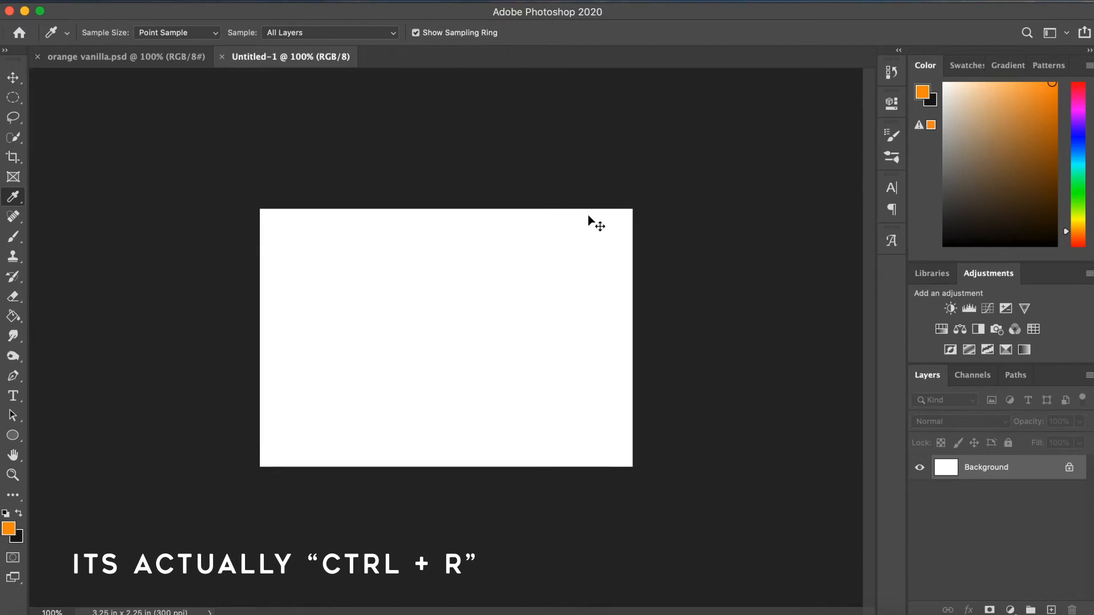
key(super+r)
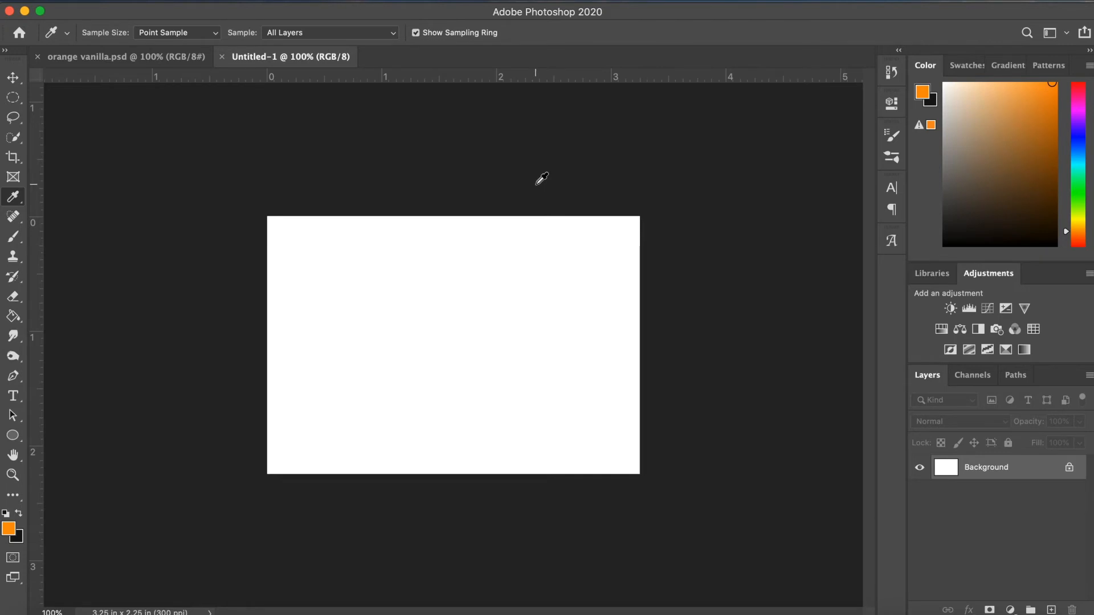
click(13, 78)
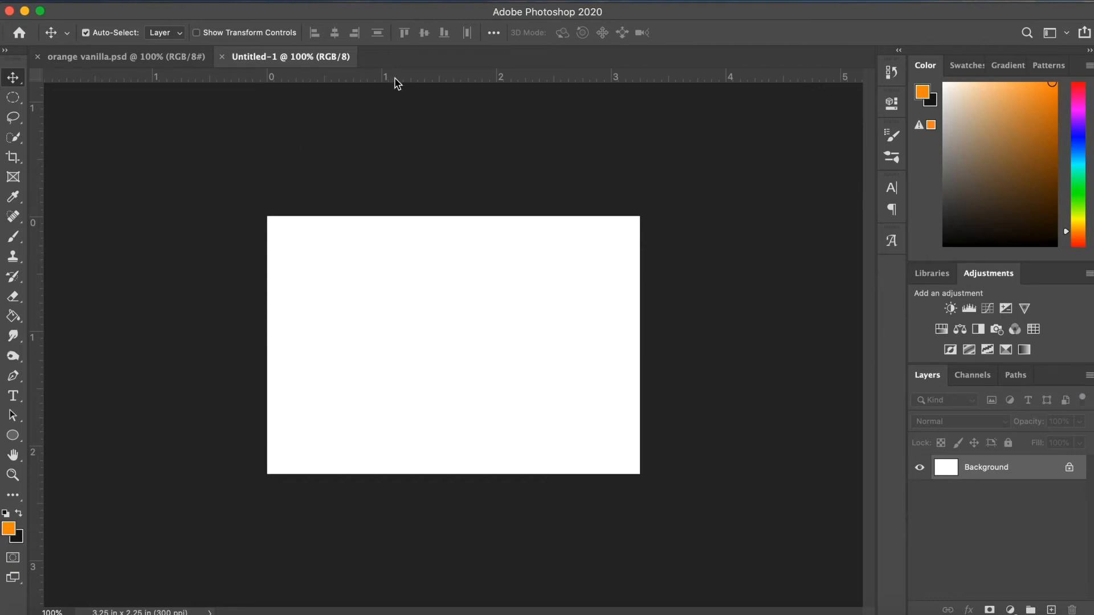
drag(402, 82, 391, 215)
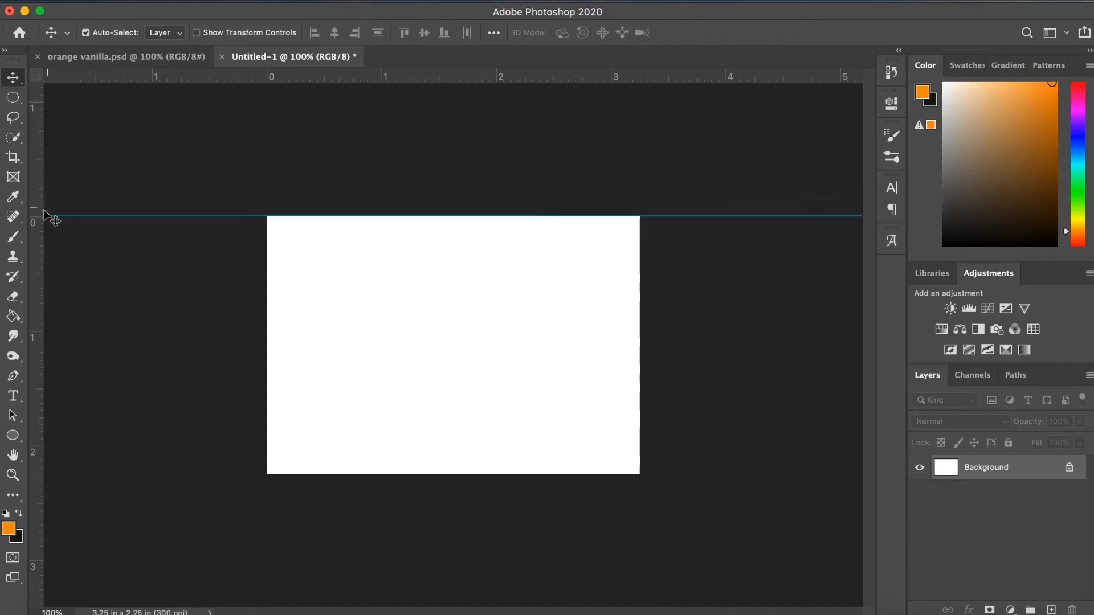
drag(131, 216, 135, 232)
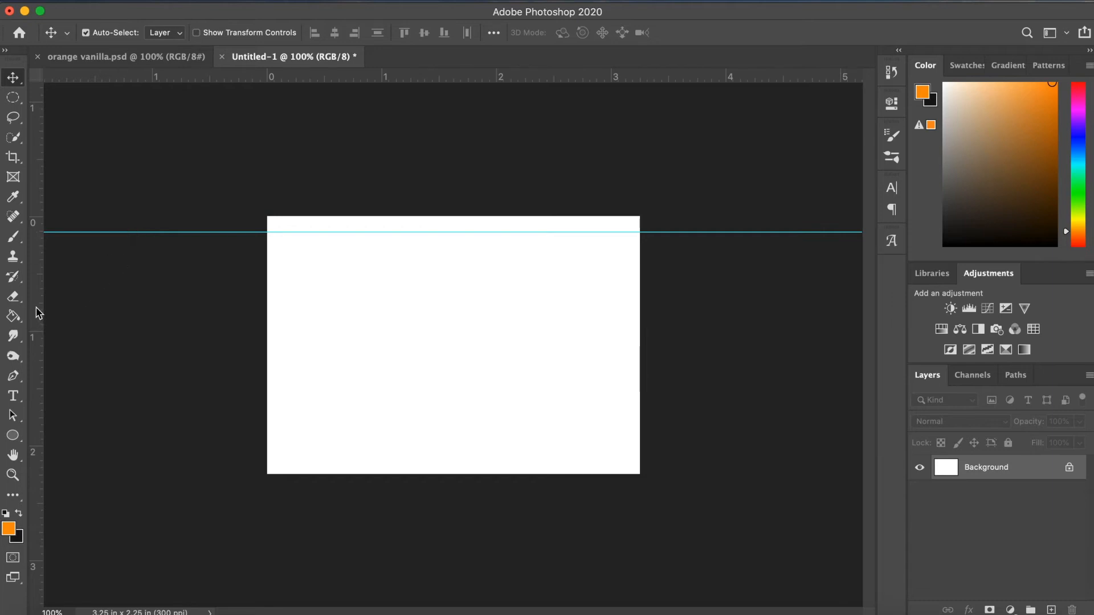
drag(38, 312, 282, 362)
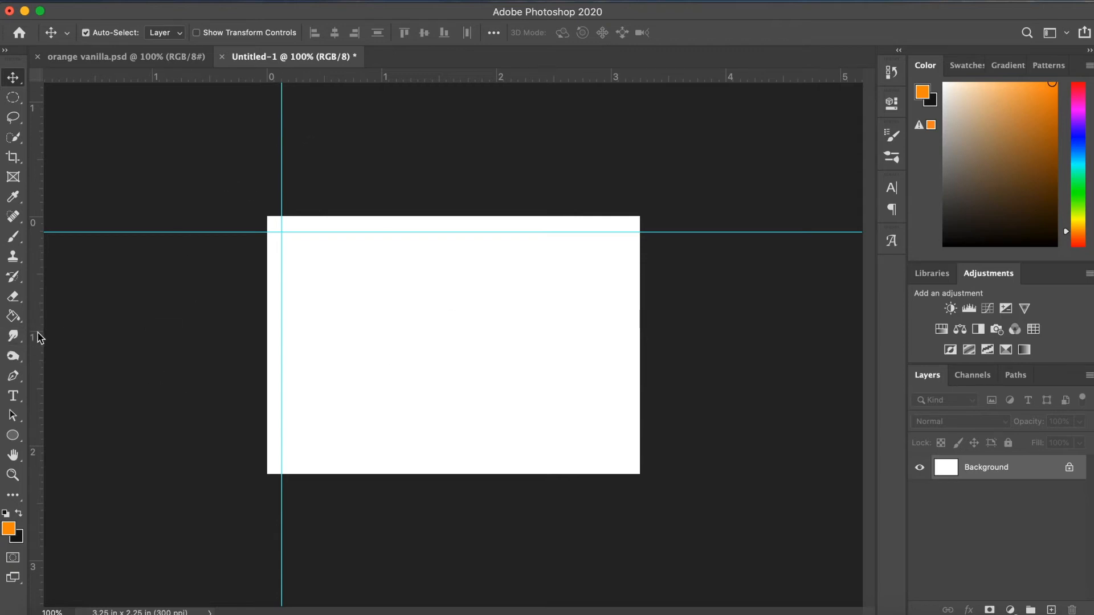
Place bleed guides about 0.125 in inside the canvas's right and bottom edges
drag(36, 336, 640, 405)
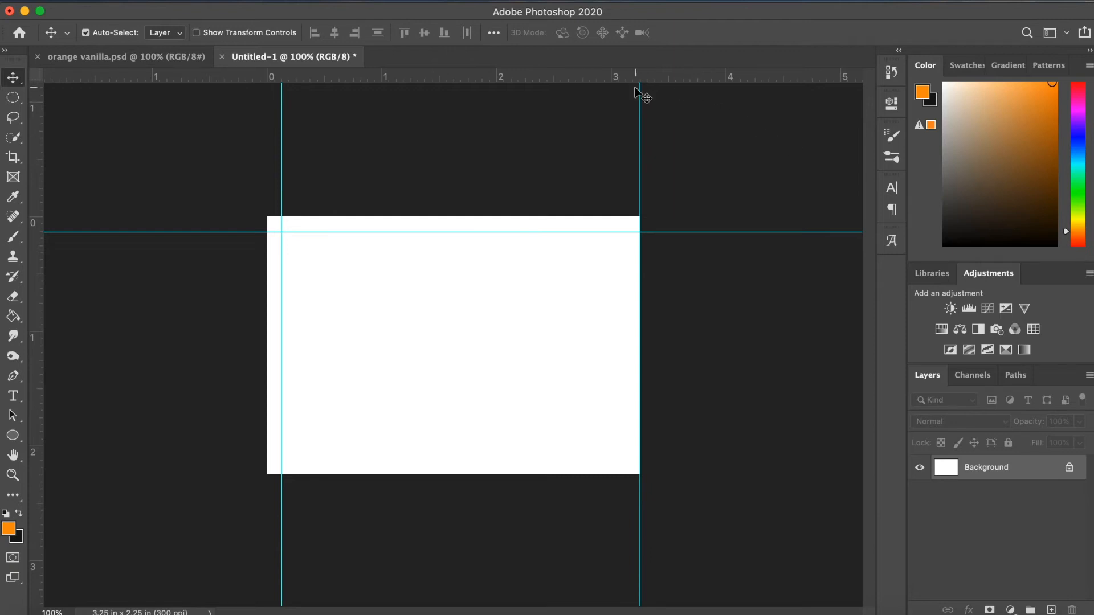
drag(639, 125, 626, 128)
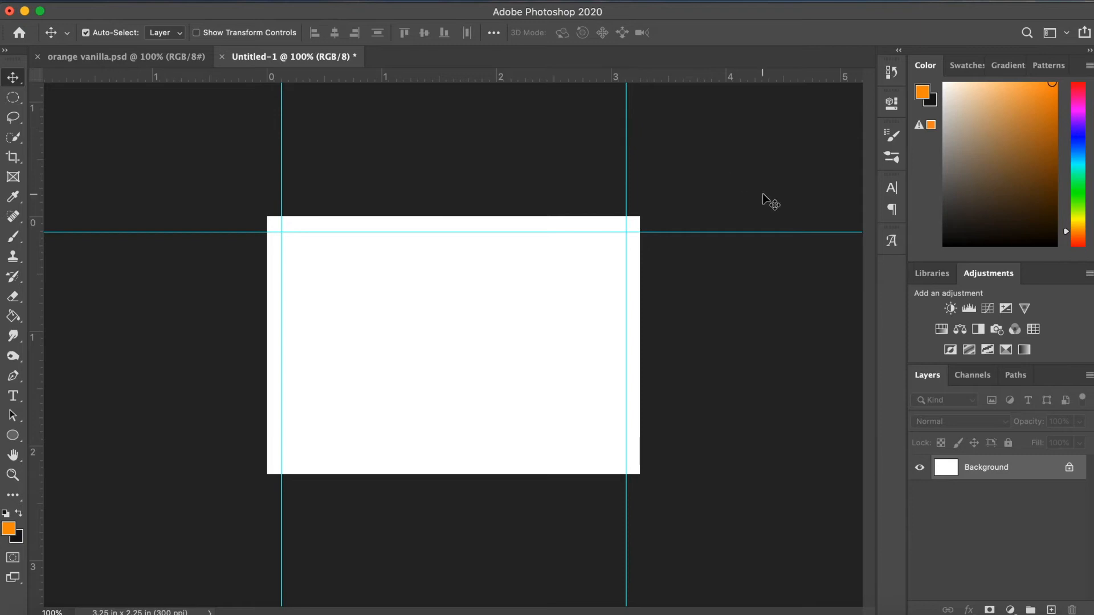
drag(521, 80, 484, 479)
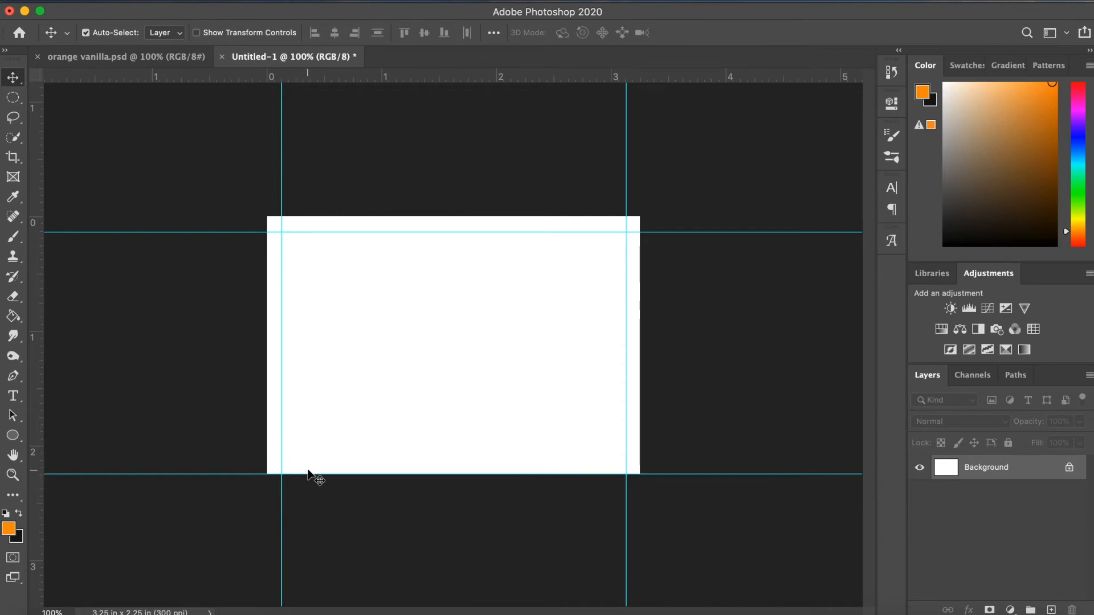
drag(306, 472, 308, 462)
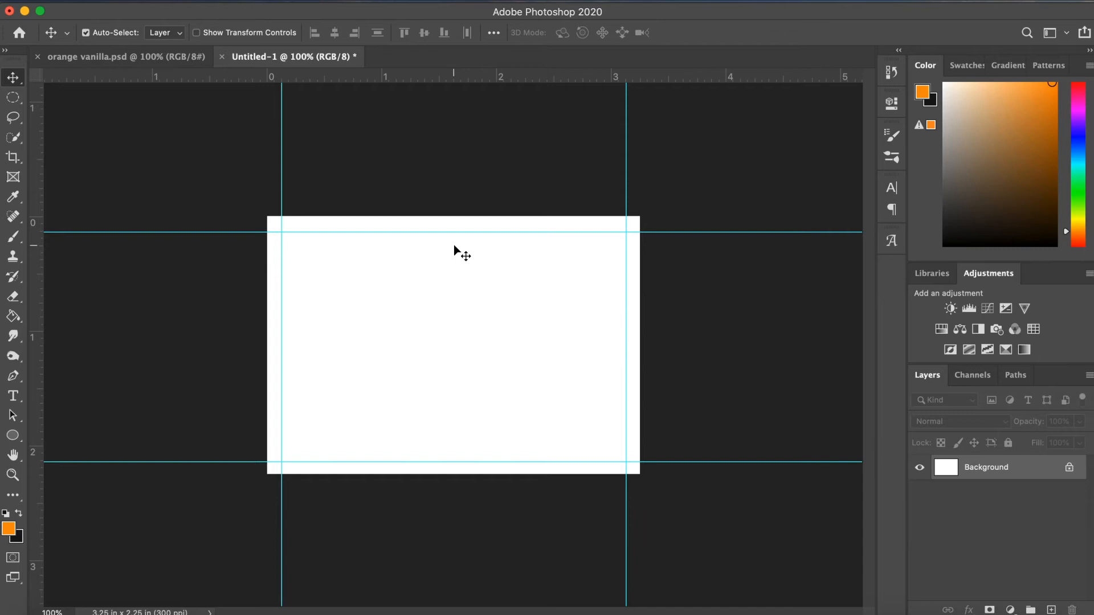
Fill the Background layer with the orange foreground color (RGB 255, 144, 12) using the Paint Bucket
click(12, 320)
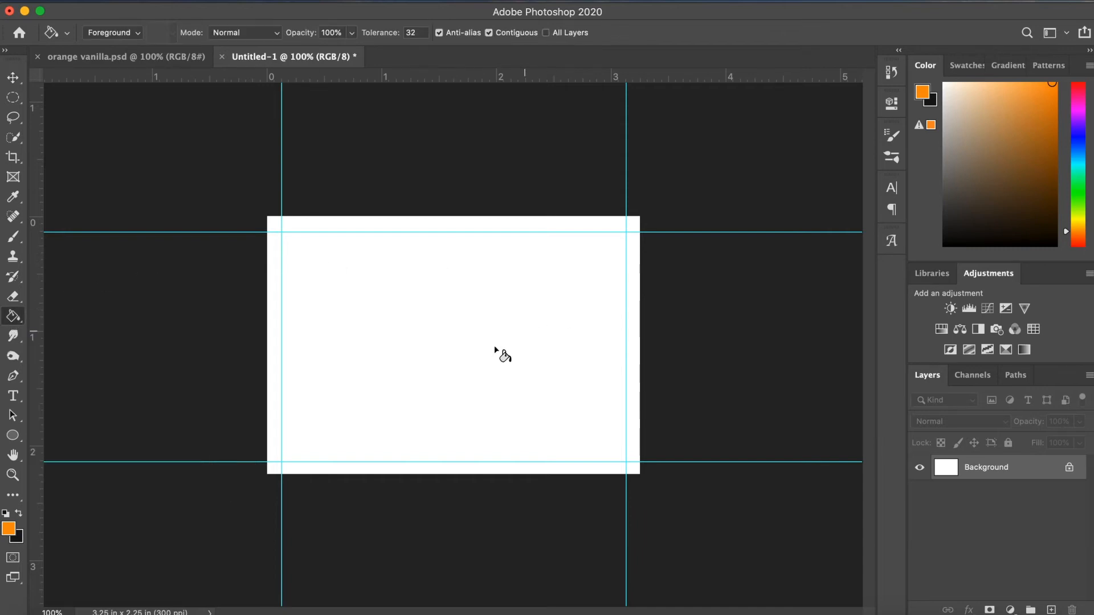
click(8, 529)
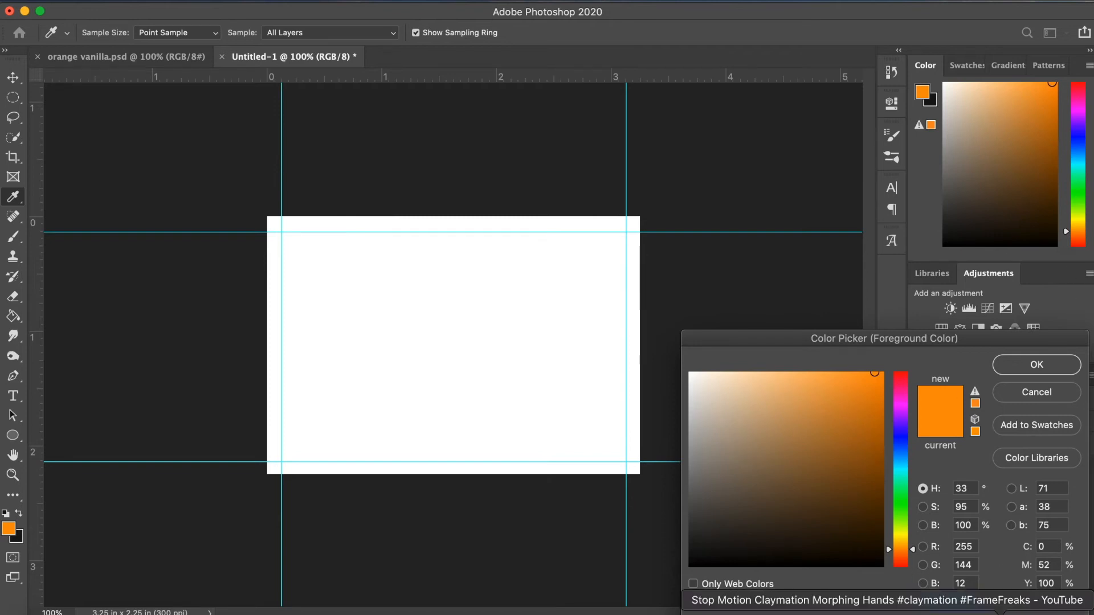
click(1059, 367)
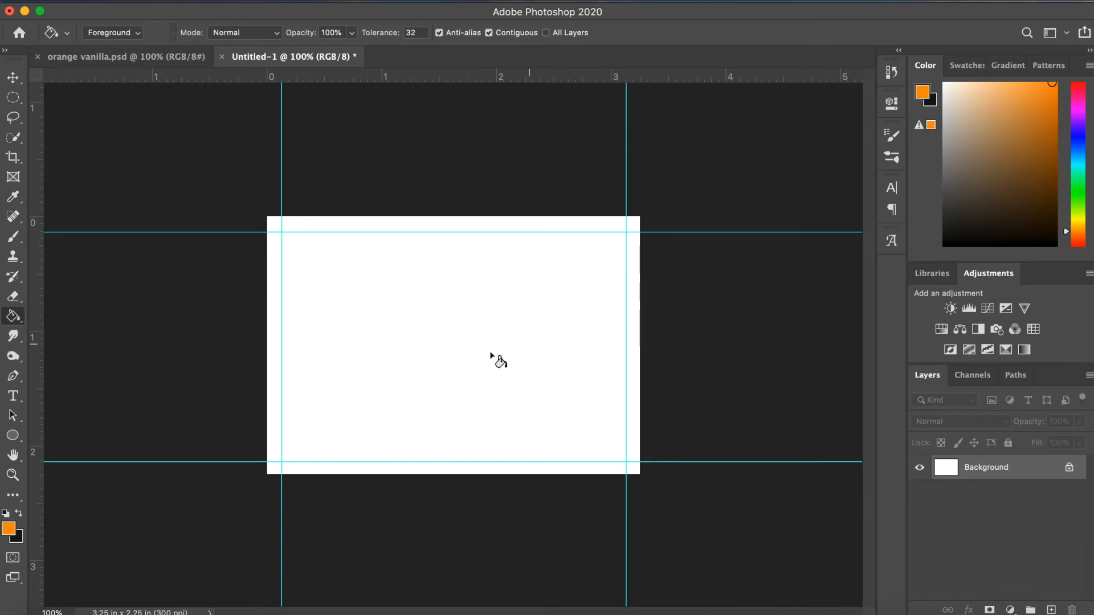
click(427, 294)
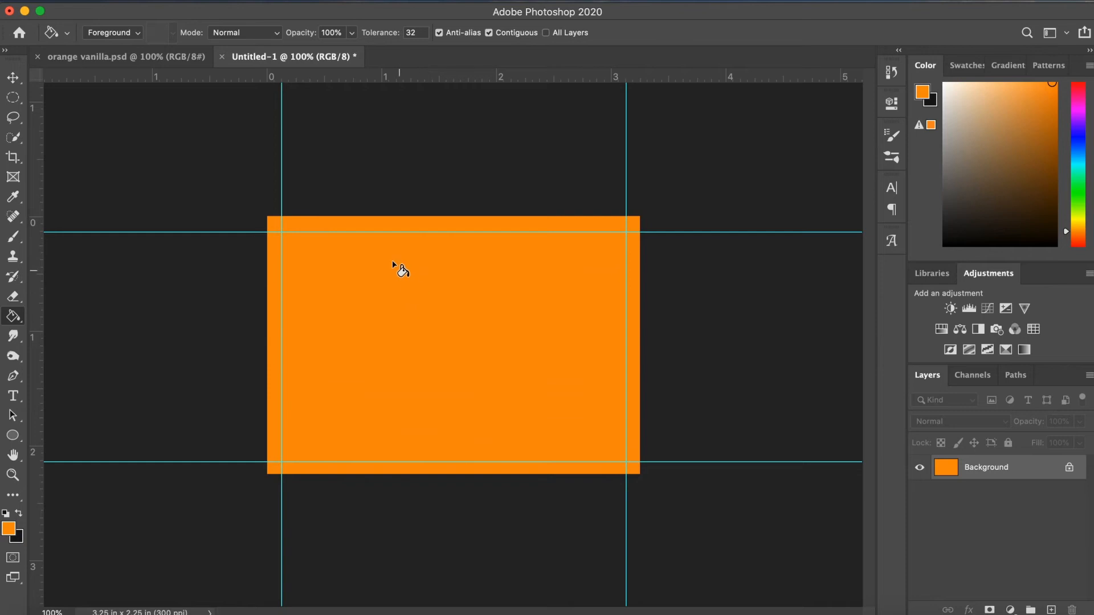
Check the finished orange vanilla.psd design, then set the Ellipse tool's fill to the recently used red-orange in the new document
click(157, 58)
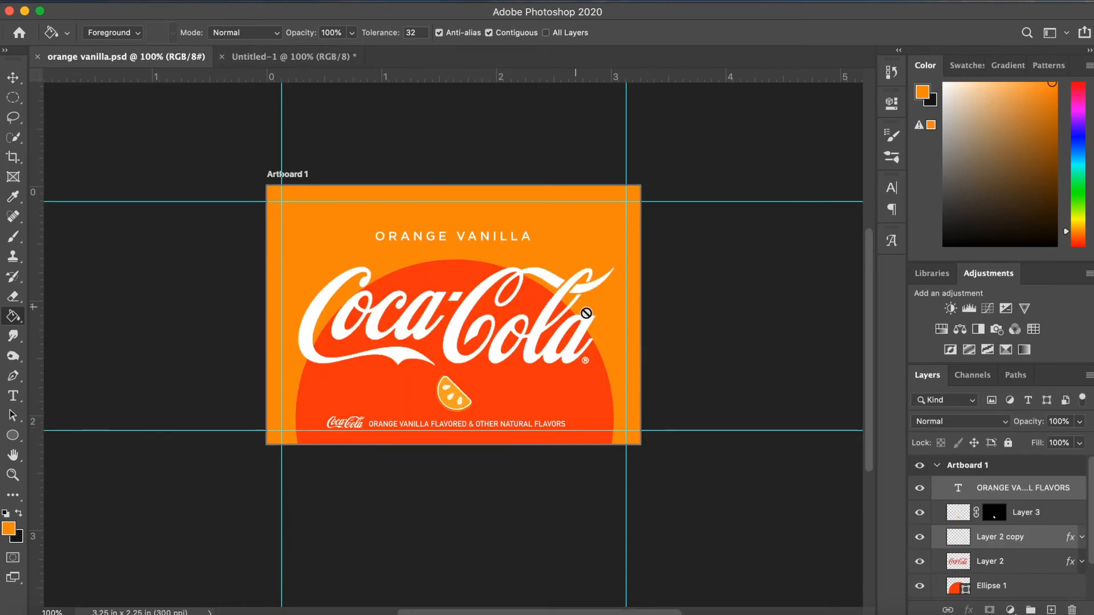
click(279, 58)
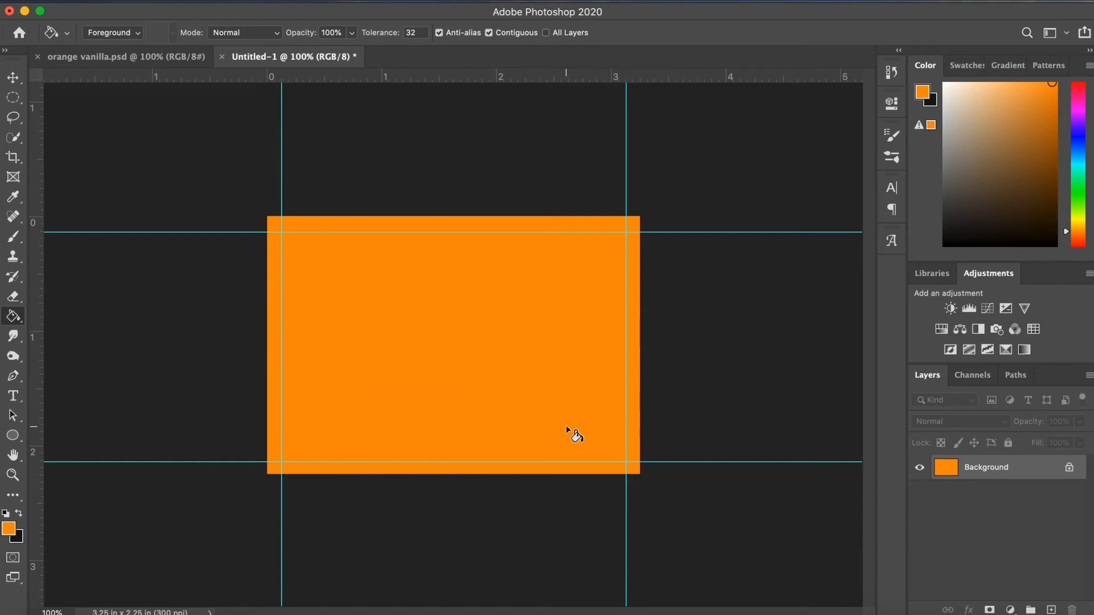
click(14, 436)
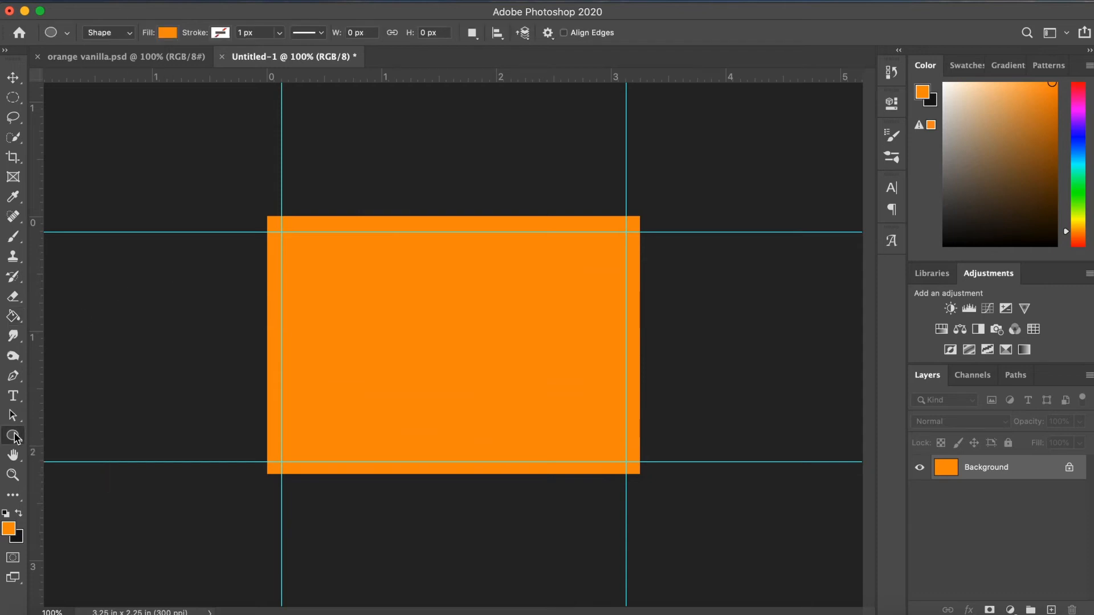
click(168, 32)
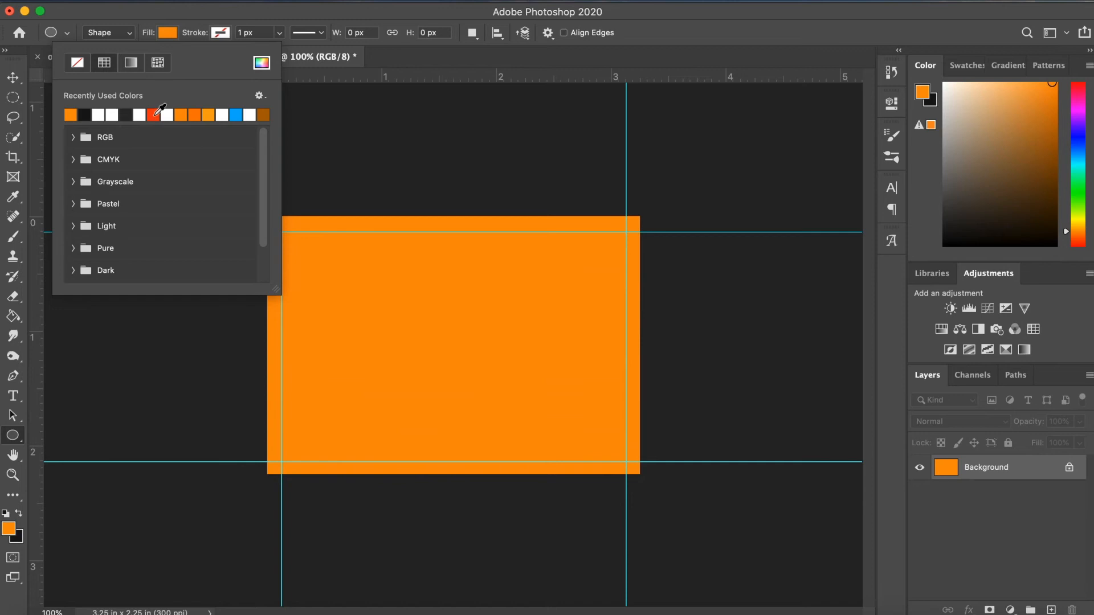
click(154, 114)
click(189, 14)
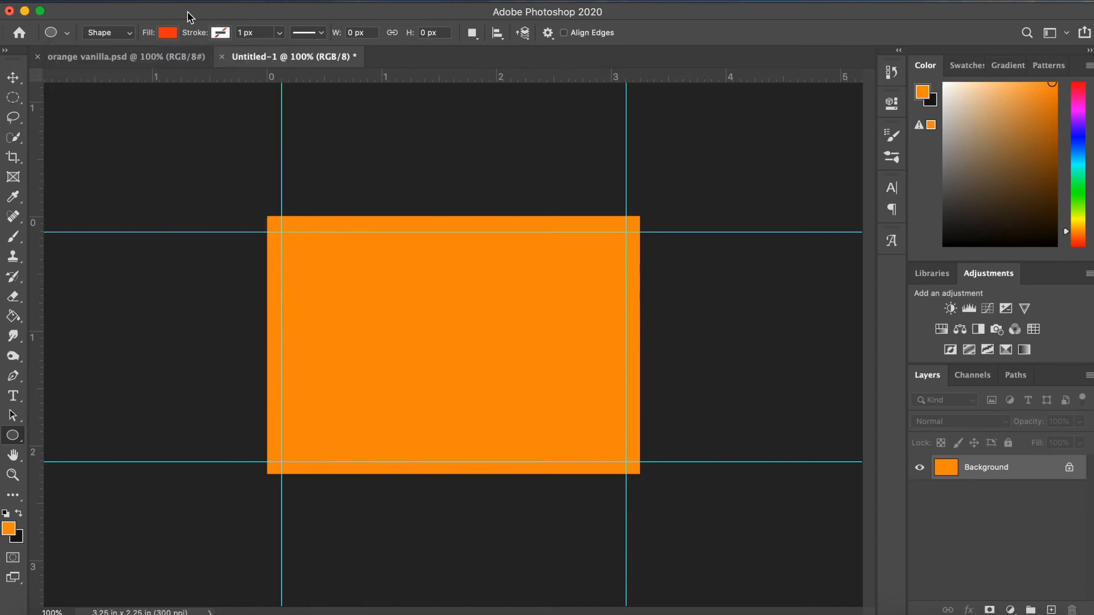
click(167, 36)
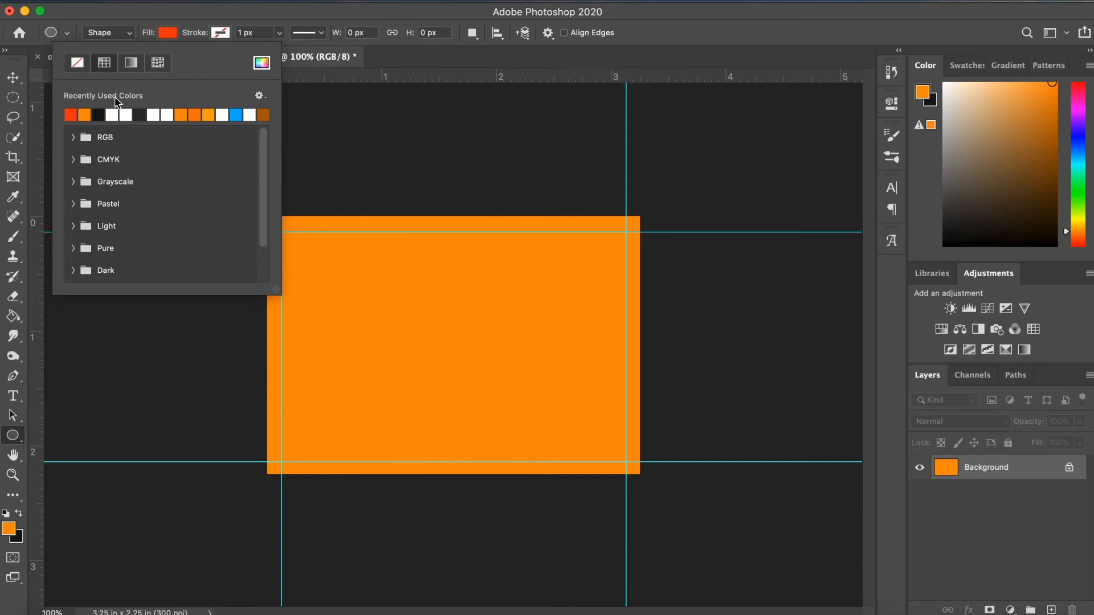
click(178, 11)
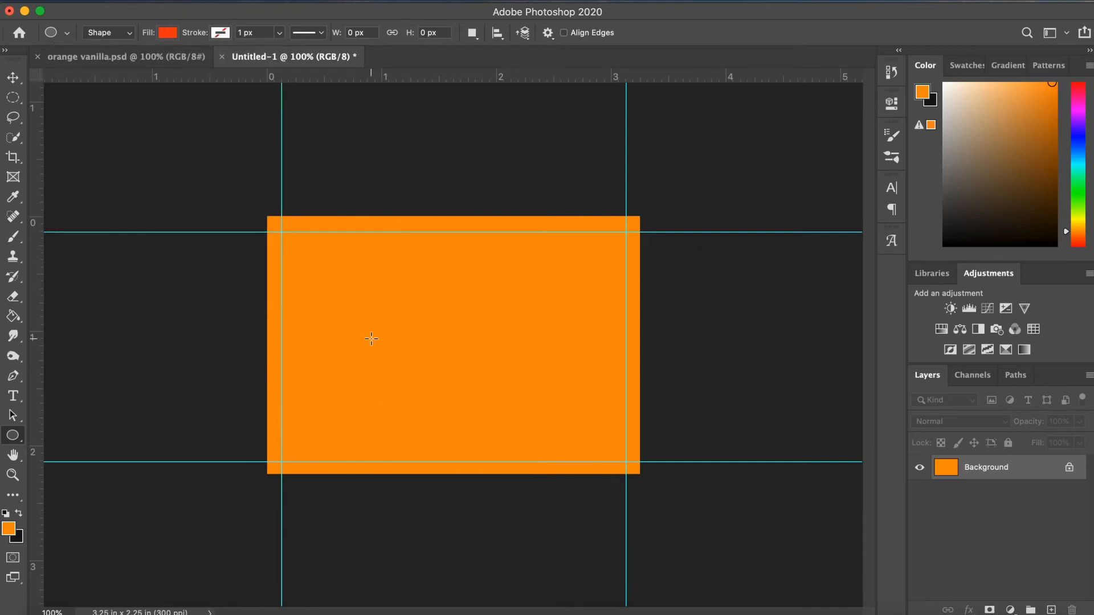
Draw a red-orange circle running off the canvas's bottom edge and enlarge it up and to the left to about 848 x 835 px
drag(341, 326, 688, 605)
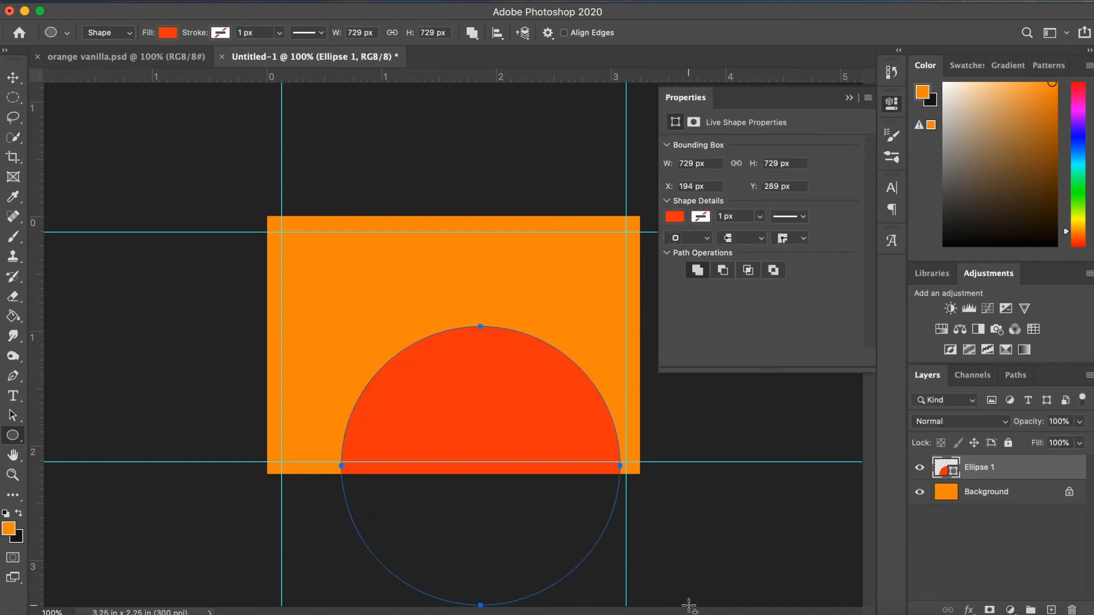
click(14, 81)
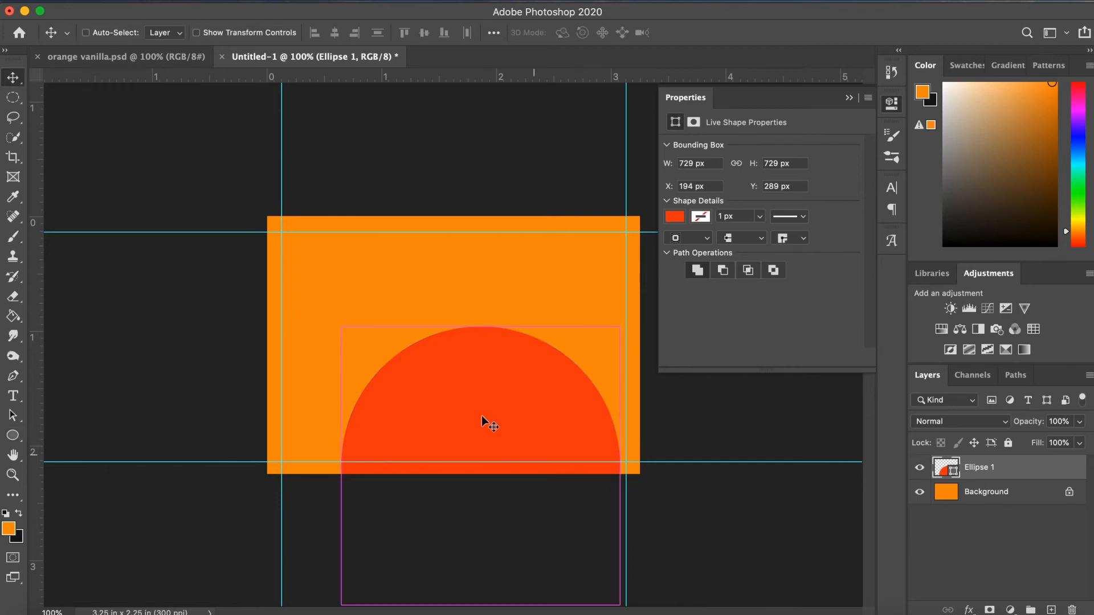
key(super+t)
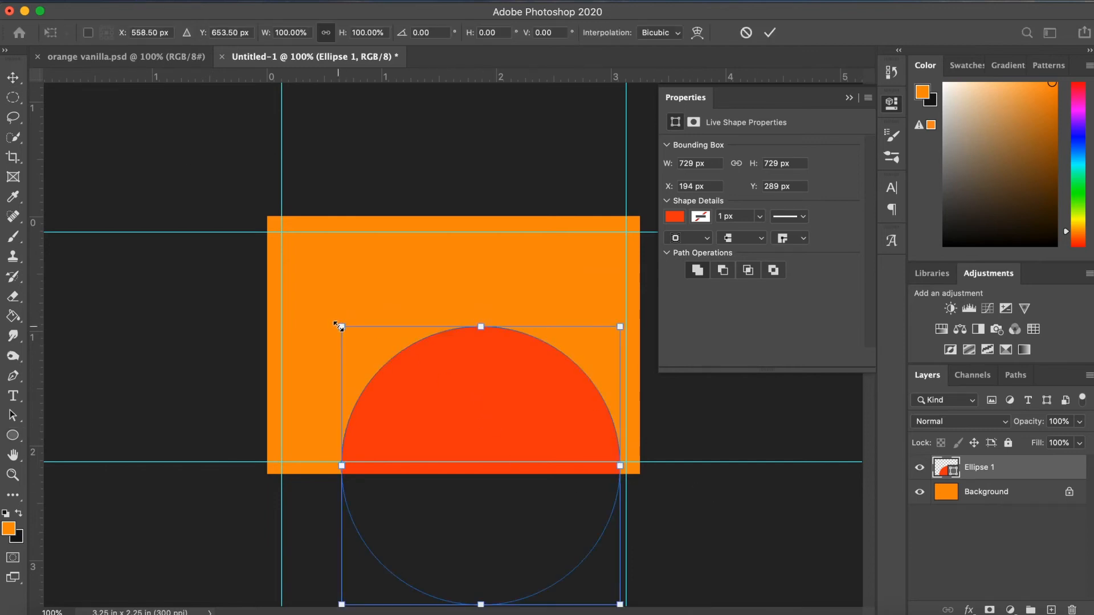
drag(338, 325, 291, 285)
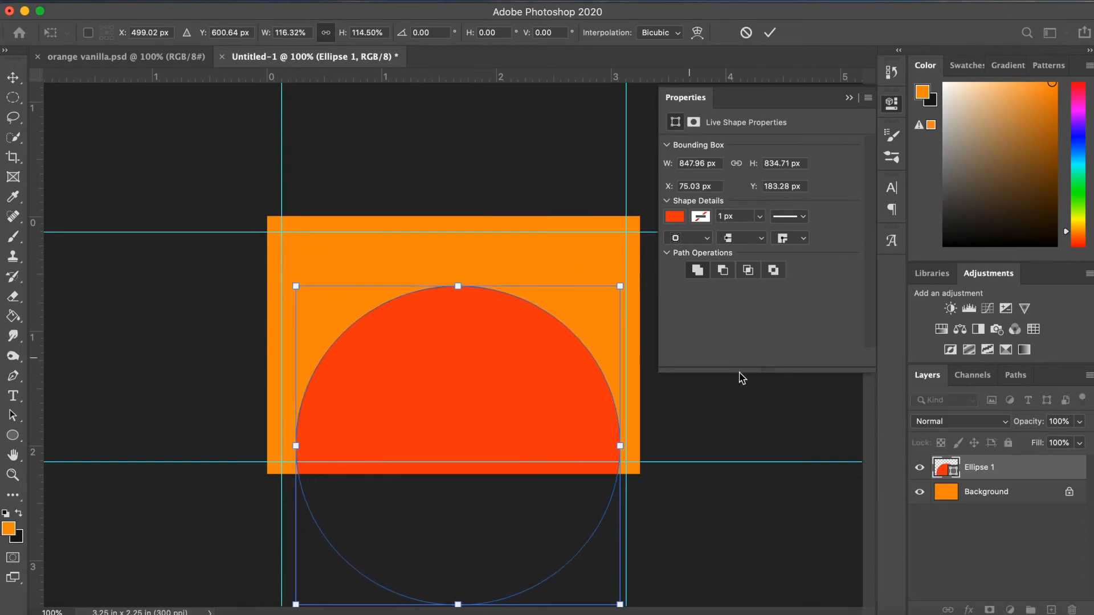
click(13, 77)
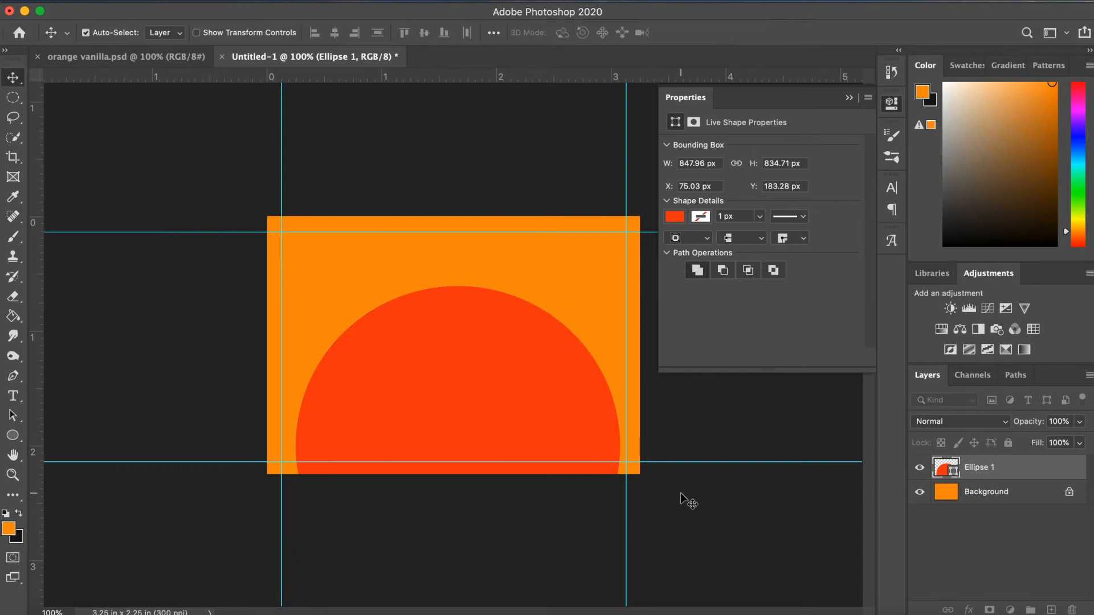
click(892, 102)
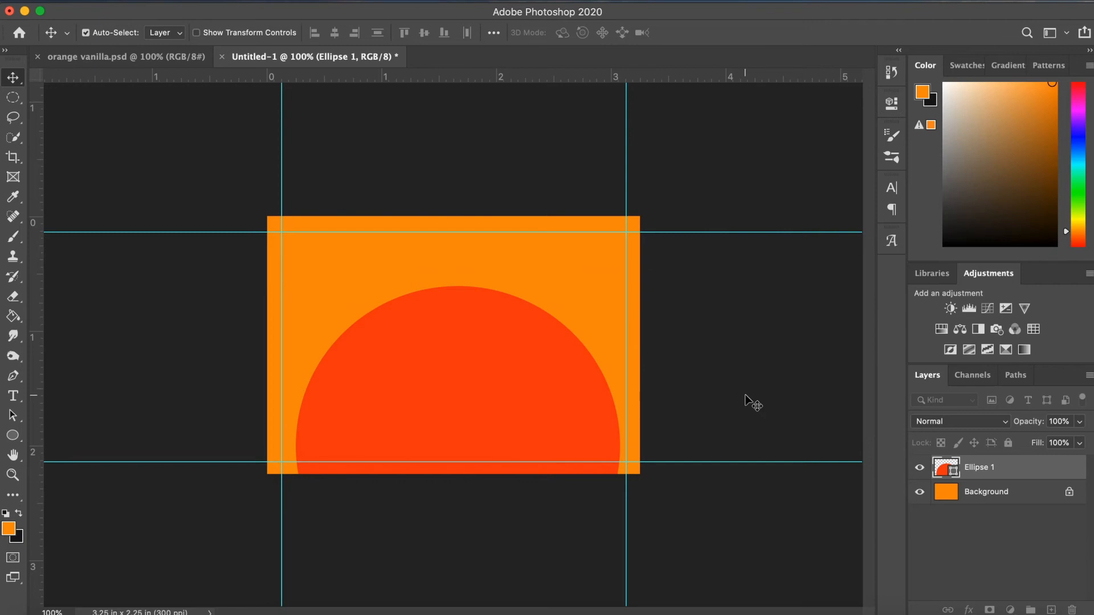
Nudge the Ellipse 1 circle left and down, with a slight correction right, so it sits horizontally centered on the canvas
click(977, 473)
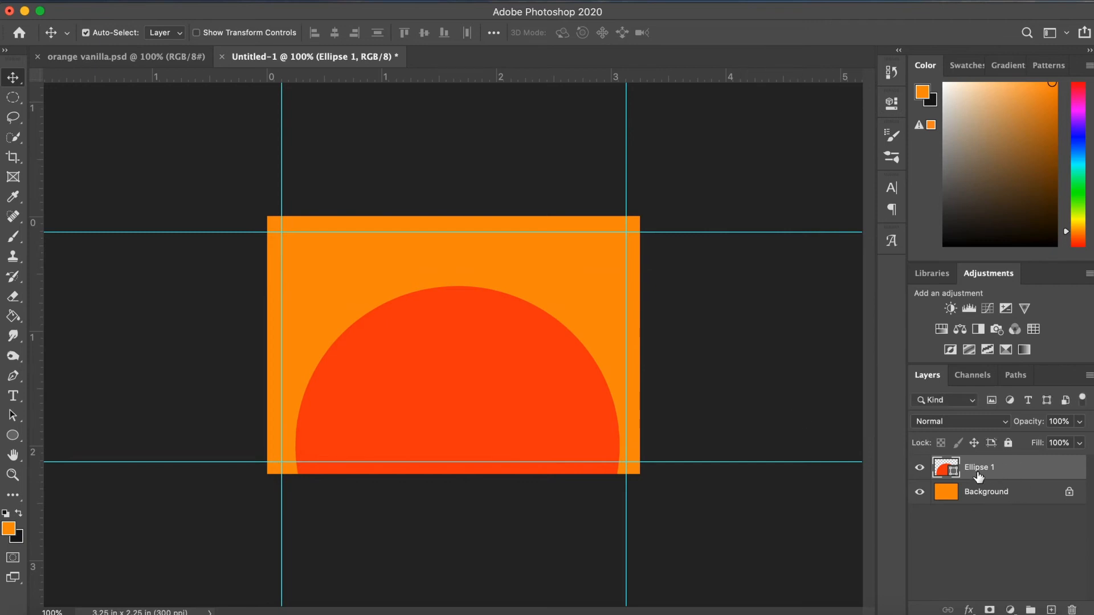
key(Left)
key(Left)
key(Left)
key(Left)
key(Left)
key(Left)
key(Left)
key(Left)
key(Left)
key(Left)
key(Left)
key(Left)
key(Left)
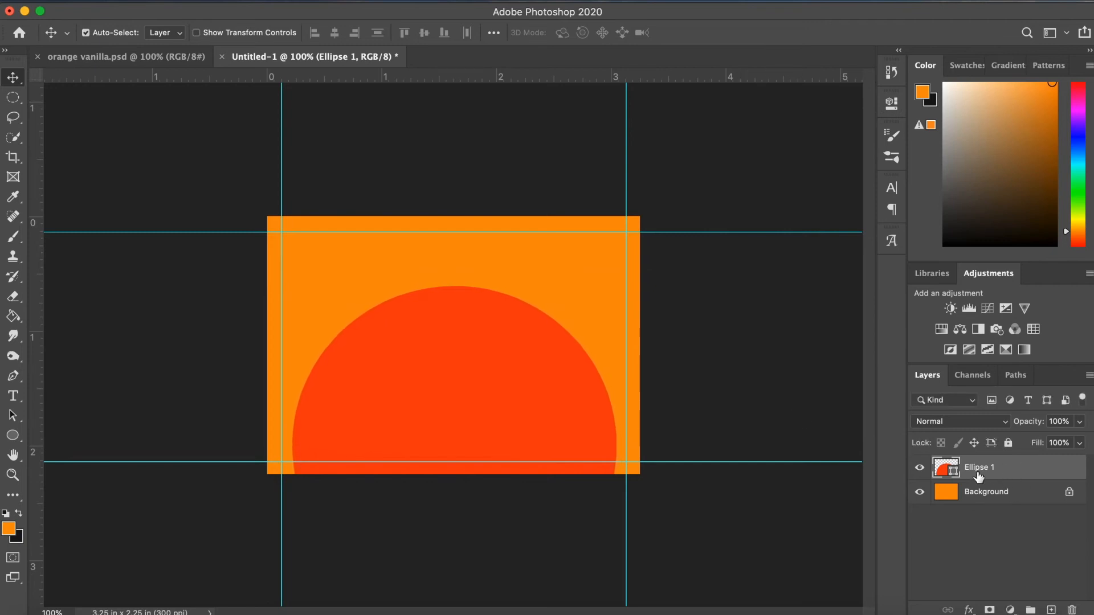
key(Down)
key(Down)
key(Down)
key(Down)
key(Down)
key(Down)
key(Down)
key(Down)
key(Down)
key(Down)
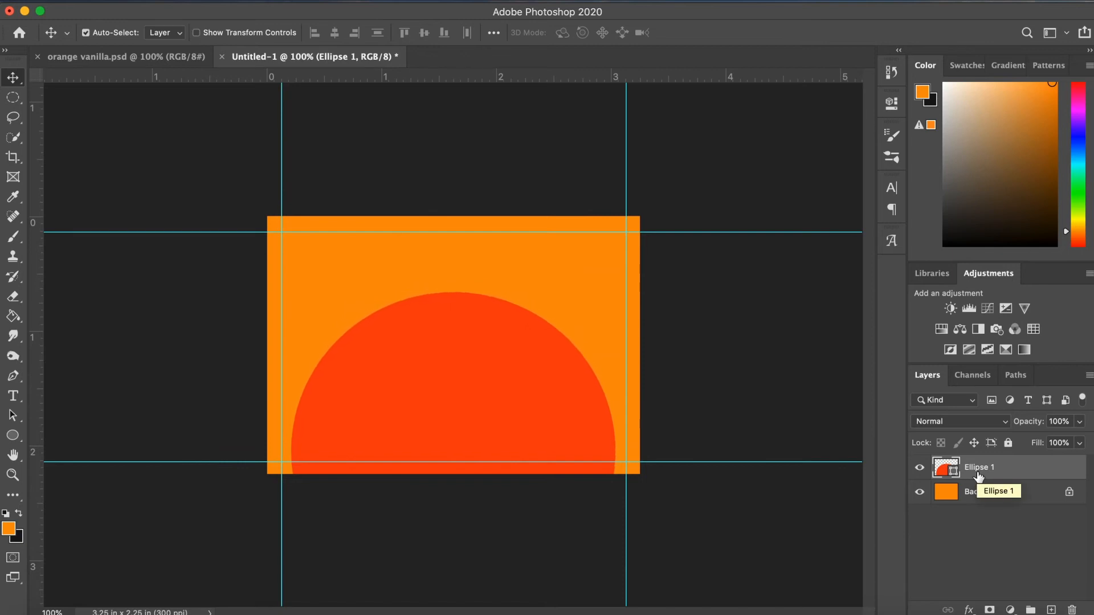
key(Right)
key(Right)
key(Right)
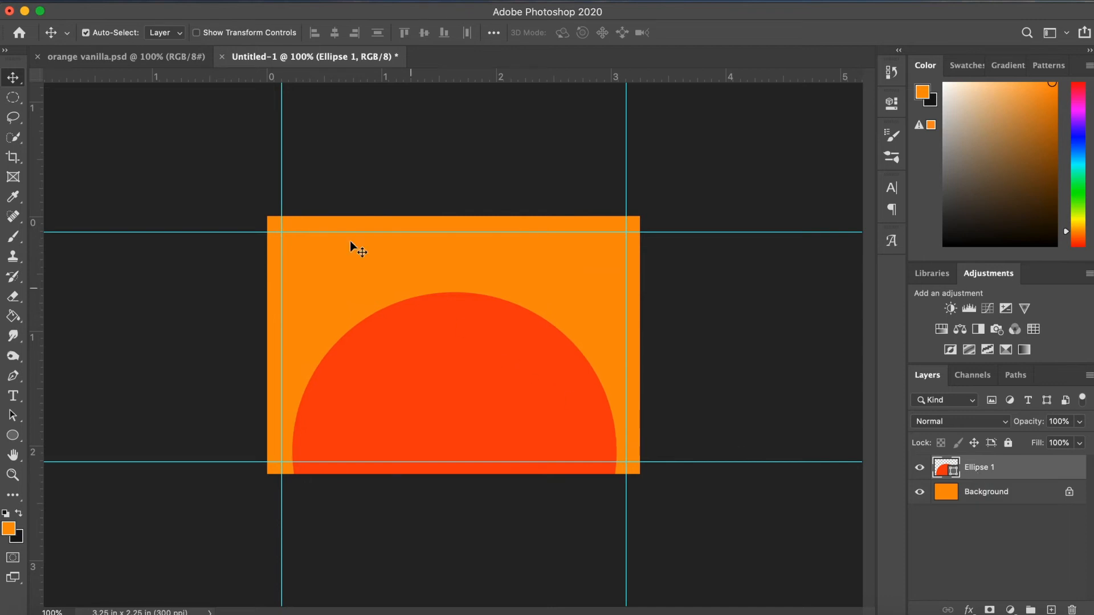
Compare the circle's position with the orange vanilla.psd design and nudge it down slightly in the new document
click(171, 57)
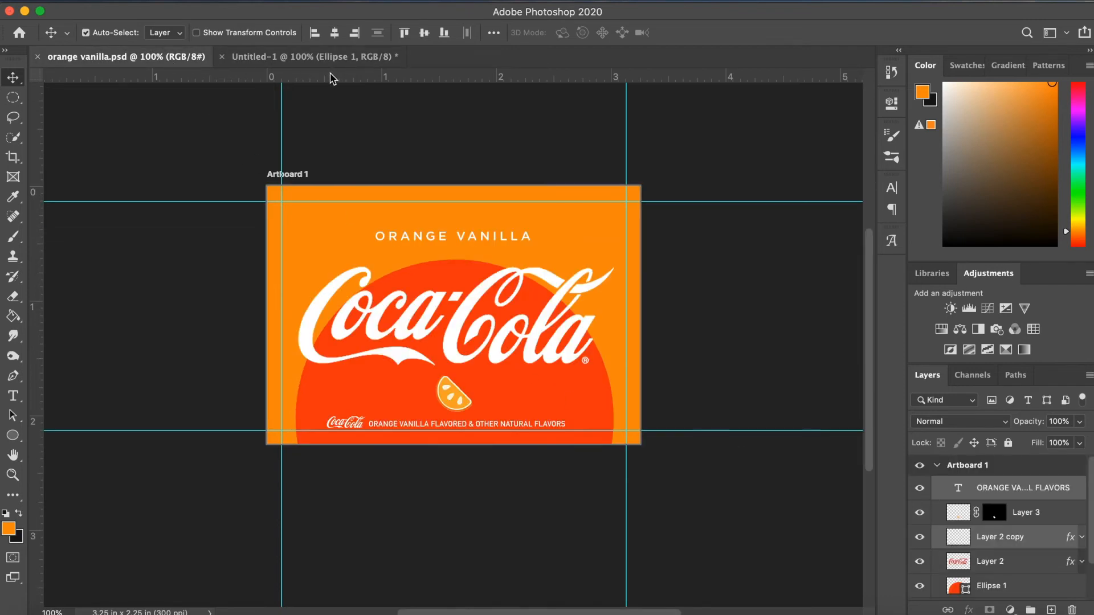
click(300, 62)
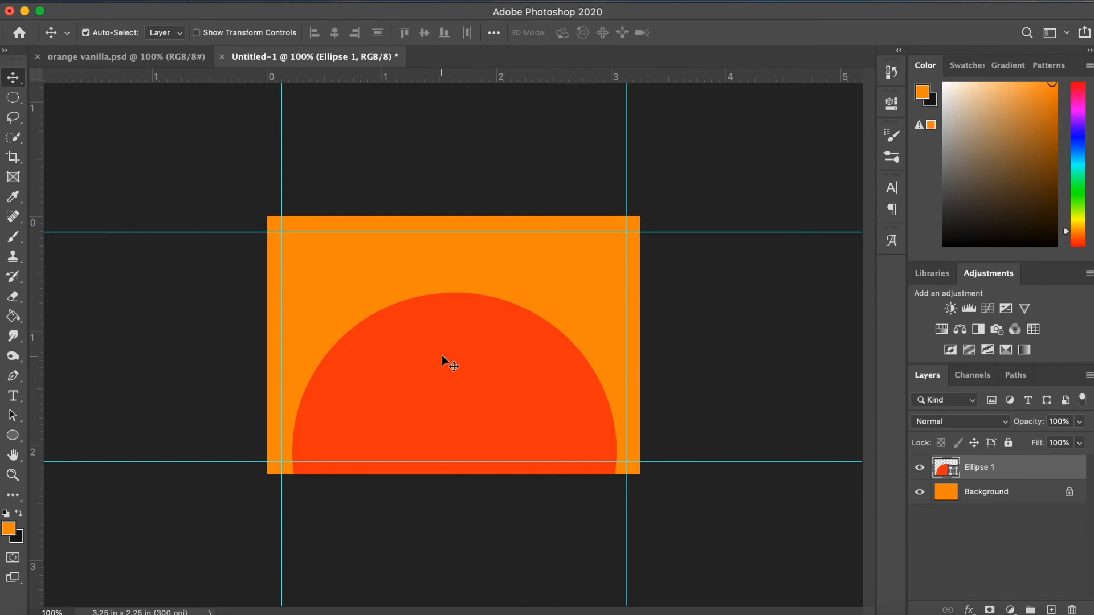
key(Down)
key(Down)
key(Down)
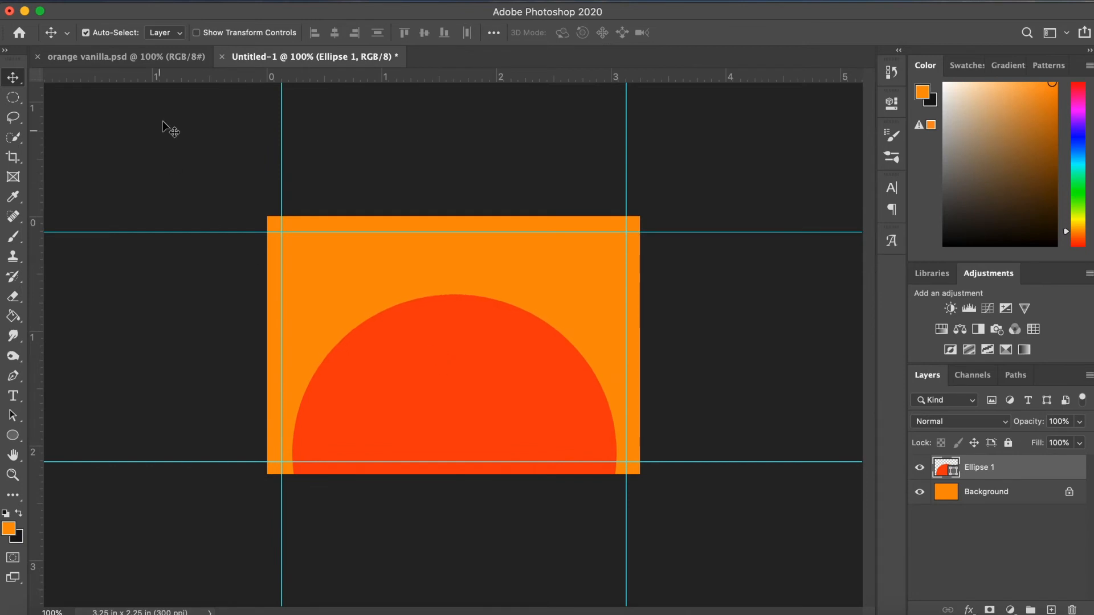
click(154, 57)
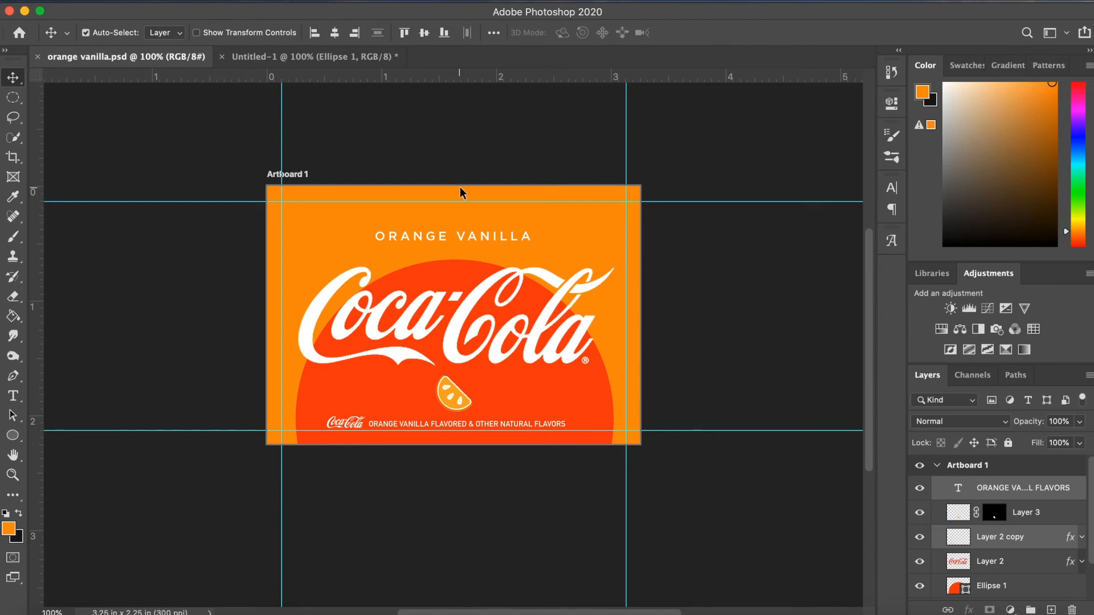
click(327, 57)
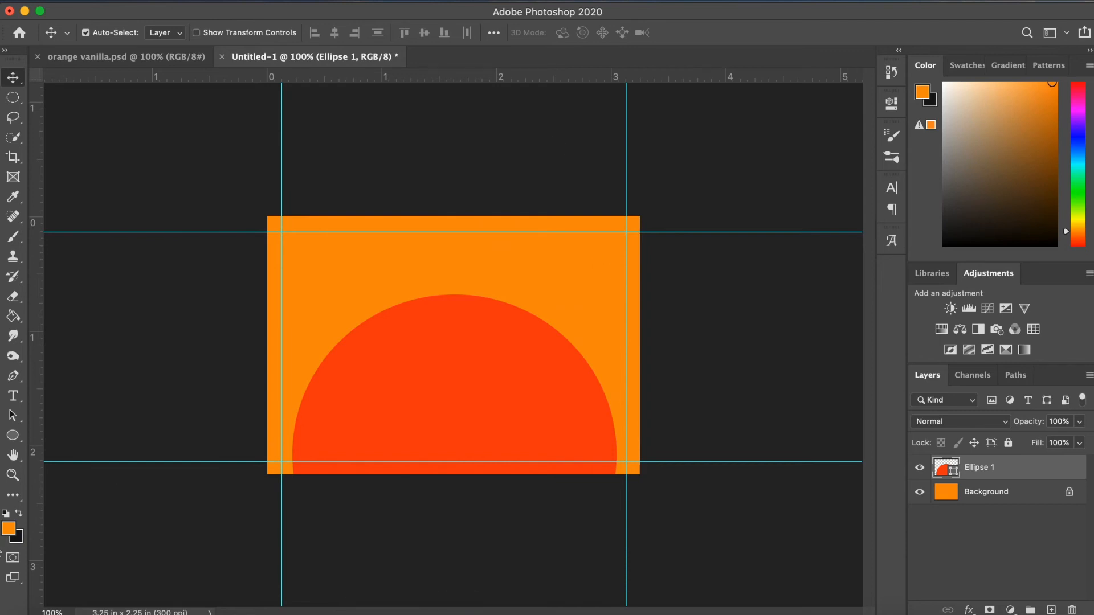
Switch to Finder and place 1280px-Coca-Cola_logo.svg.png from the coca cola folder into the new document
click(51, 613)
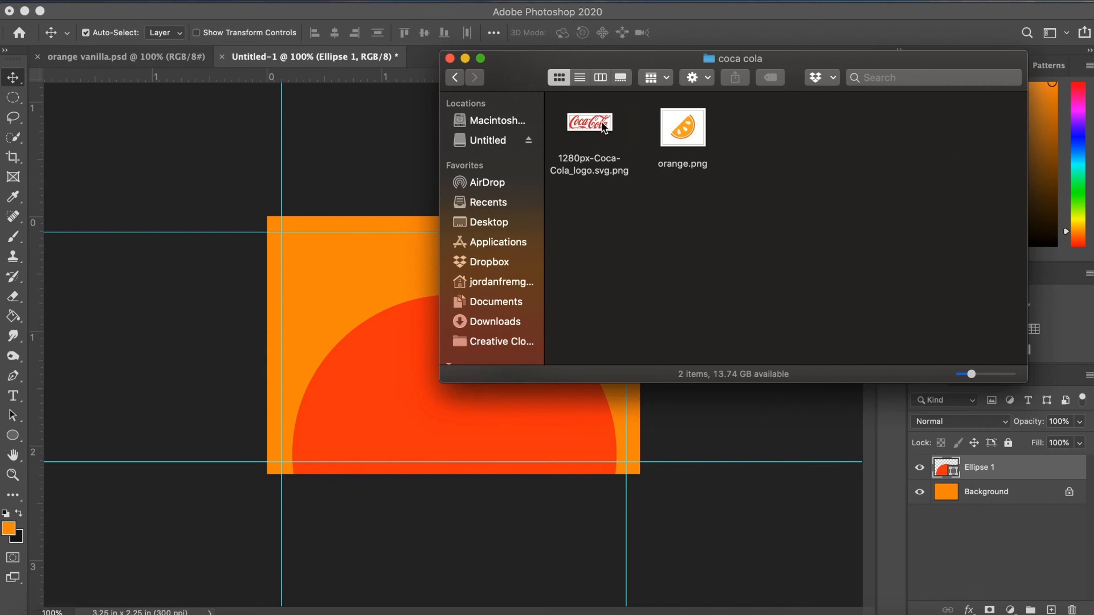
mouse_move(604, 127)
mouse_down()
mouse_move(607, 216)
mouse_move(606, 128)
mouse_up()
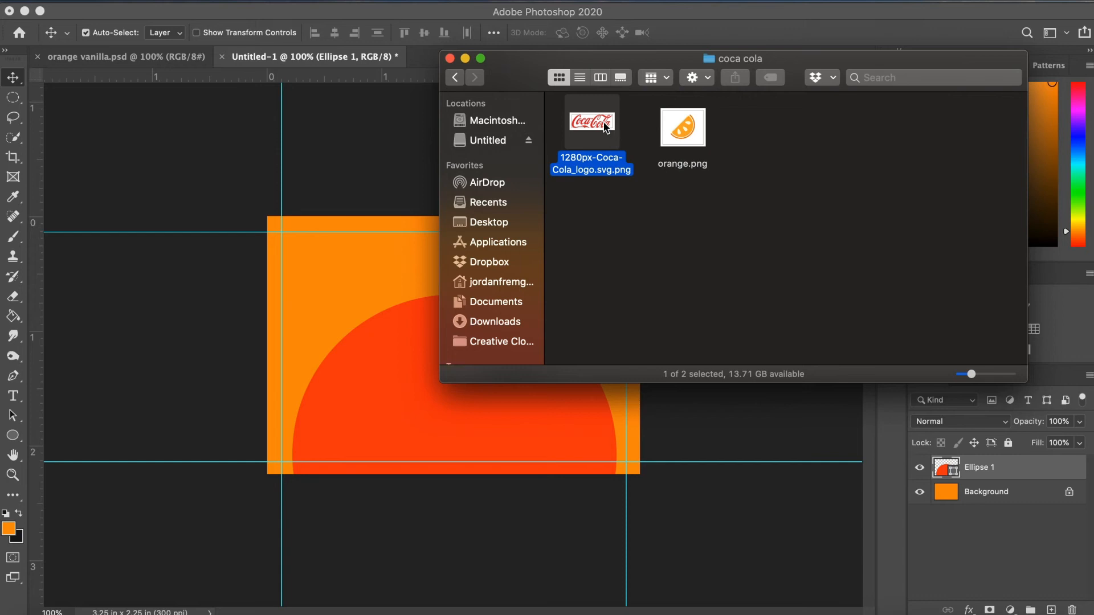
drag(606, 127, 374, 313)
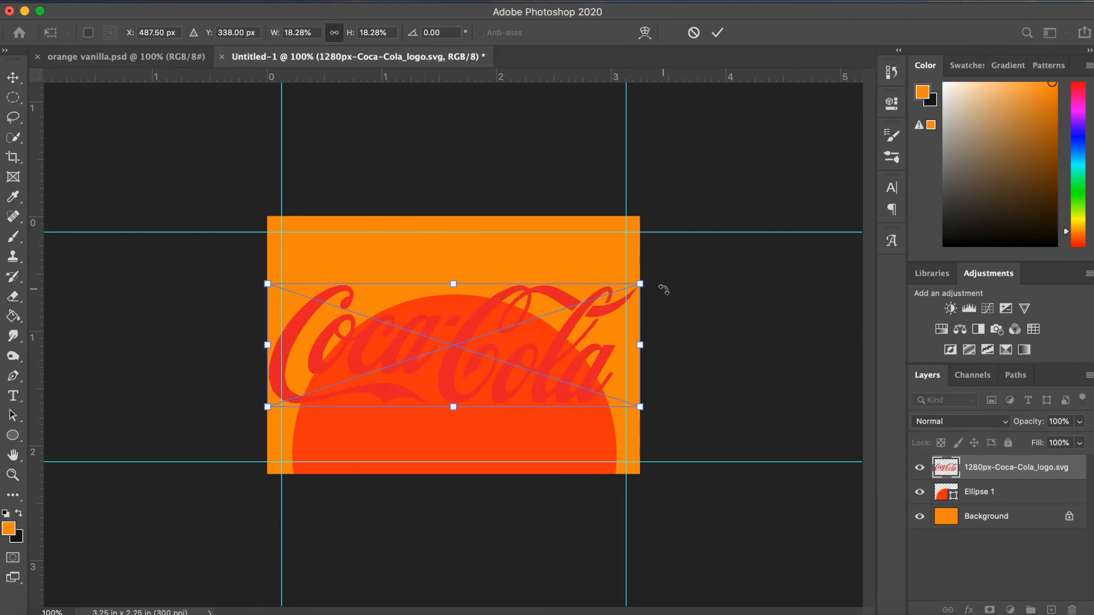
Scale the Coca-Cola logo proportionally to about 14.6% and center it horizontally over the upper part of the red-orange circle
drag(640, 283, 527, 318)
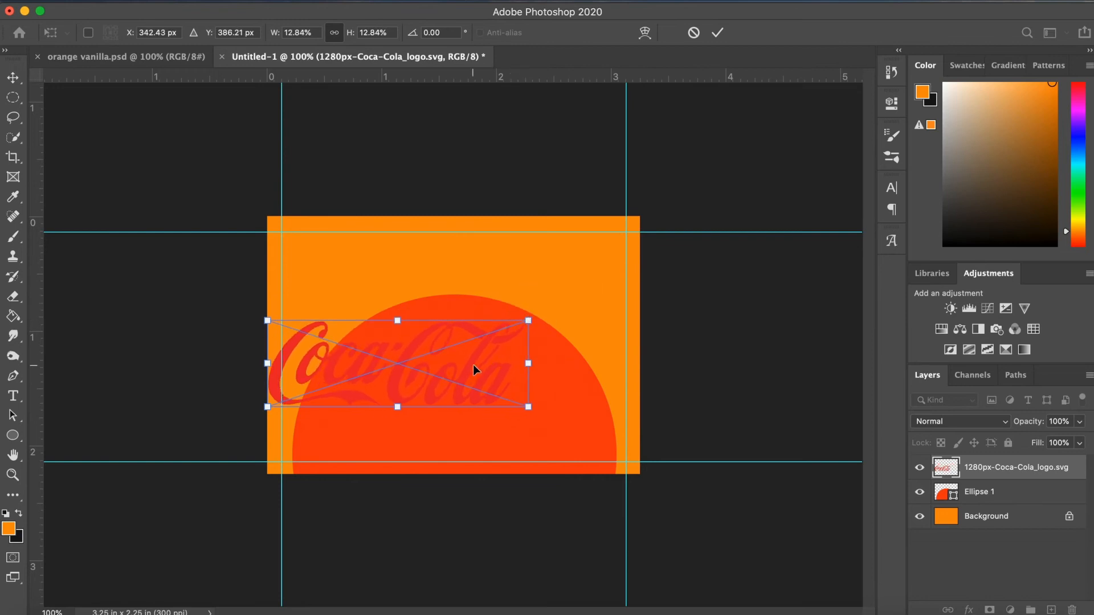
drag(473, 365, 535, 358)
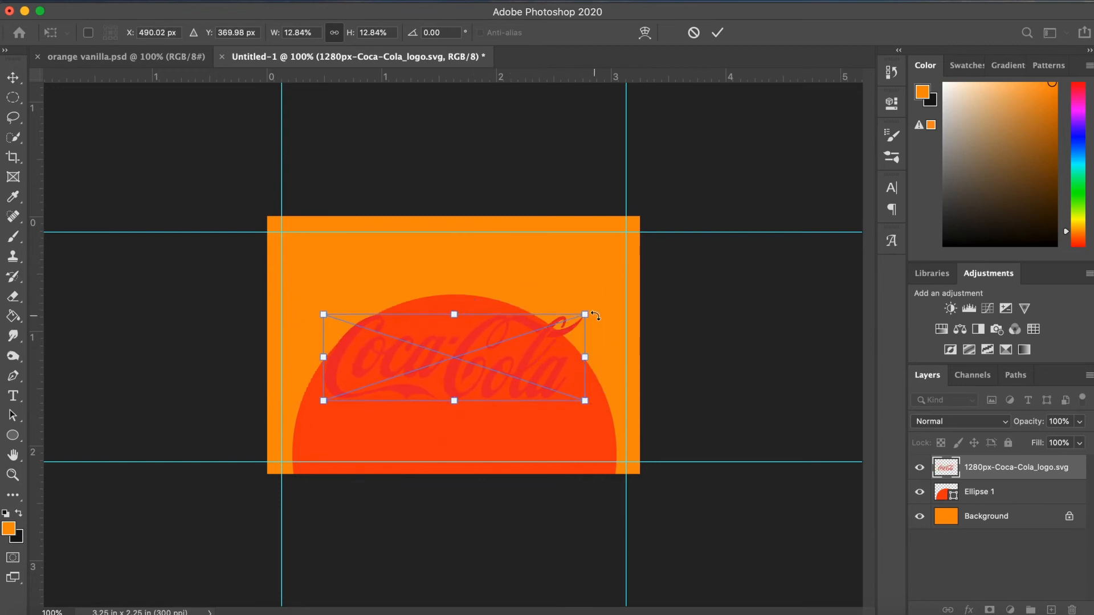
drag(585, 315, 610, 306)
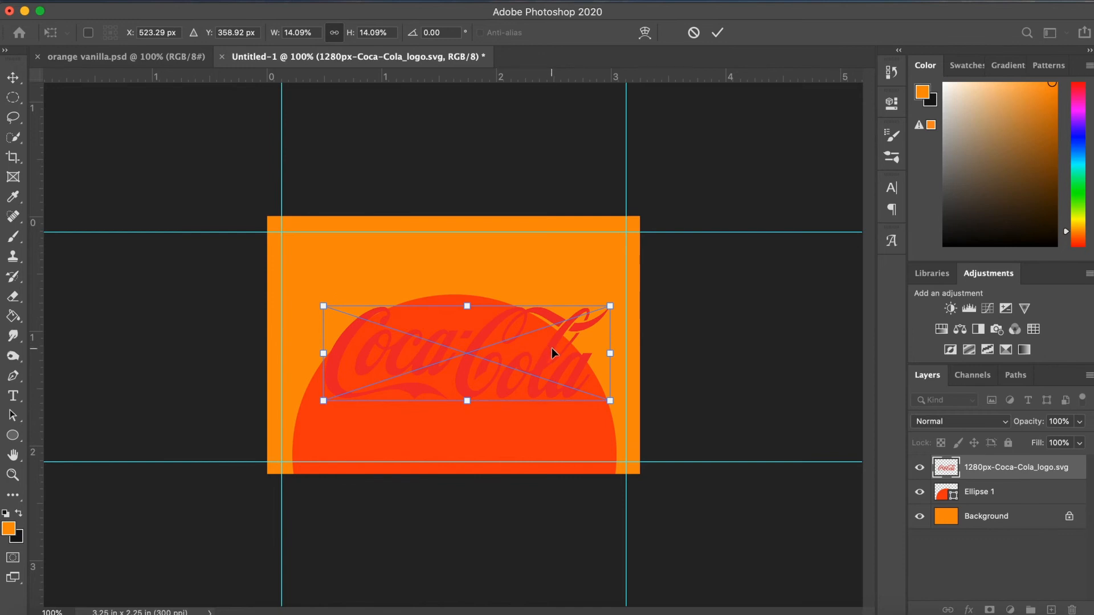
drag(552, 347, 536, 347)
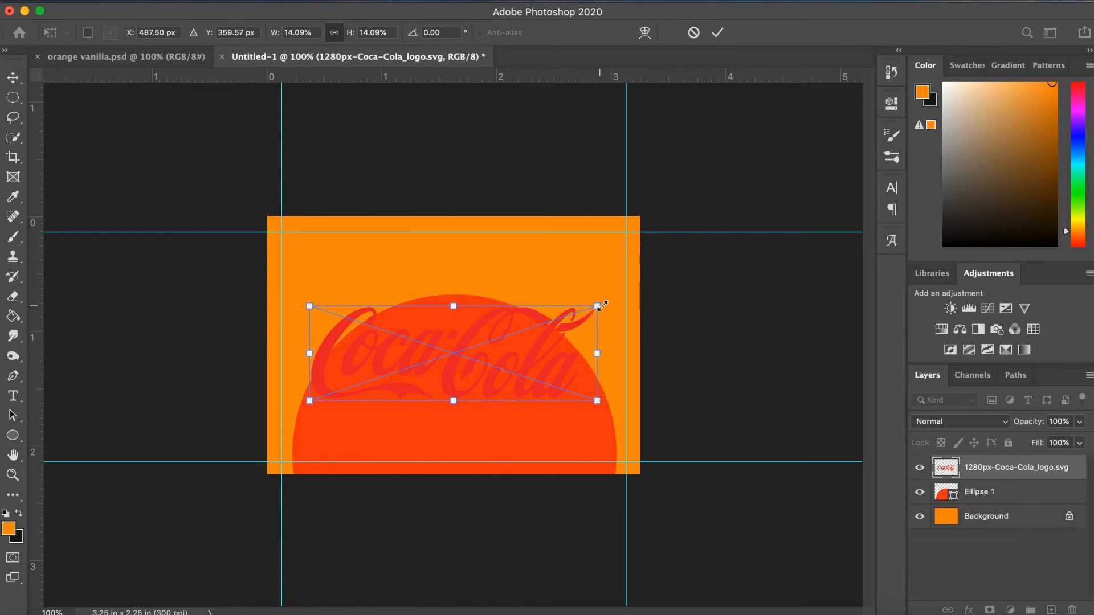
drag(599, 307, 608, 302)
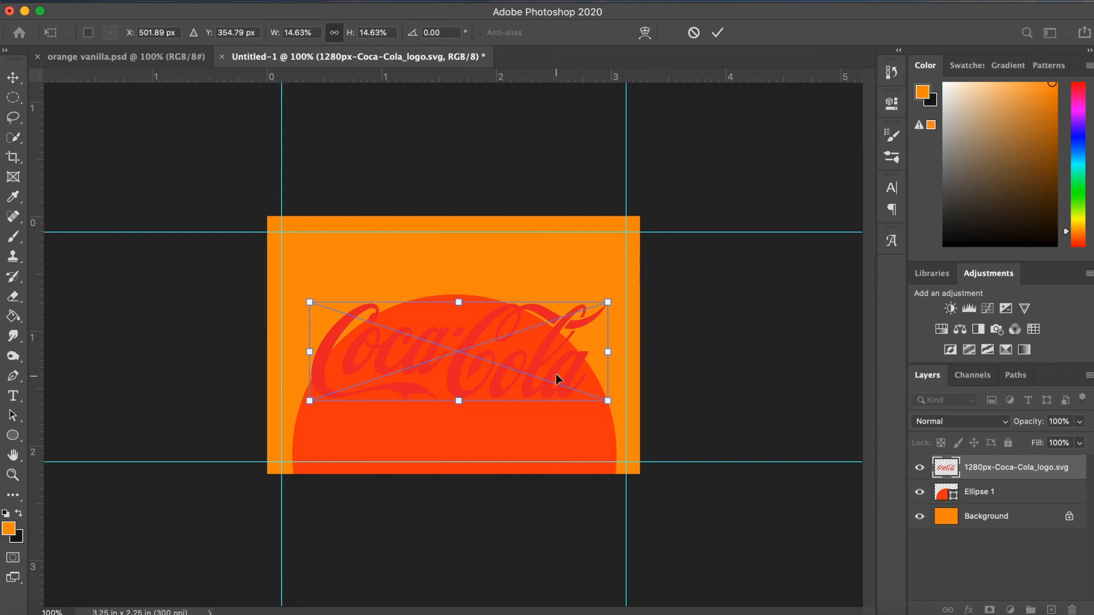
drag(546, 344, 541, 345)
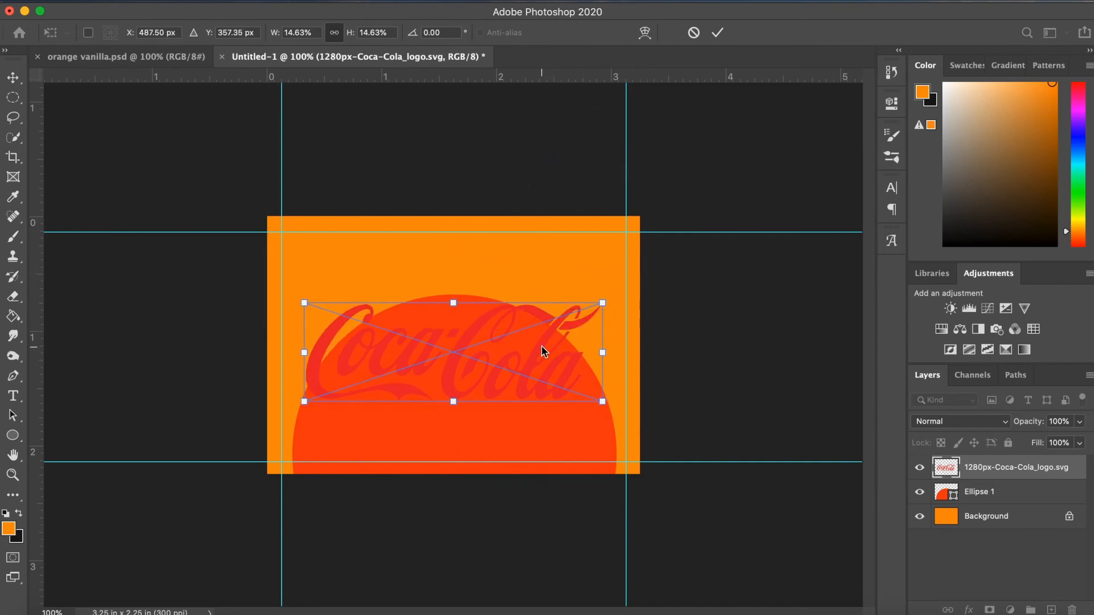
key(Return)
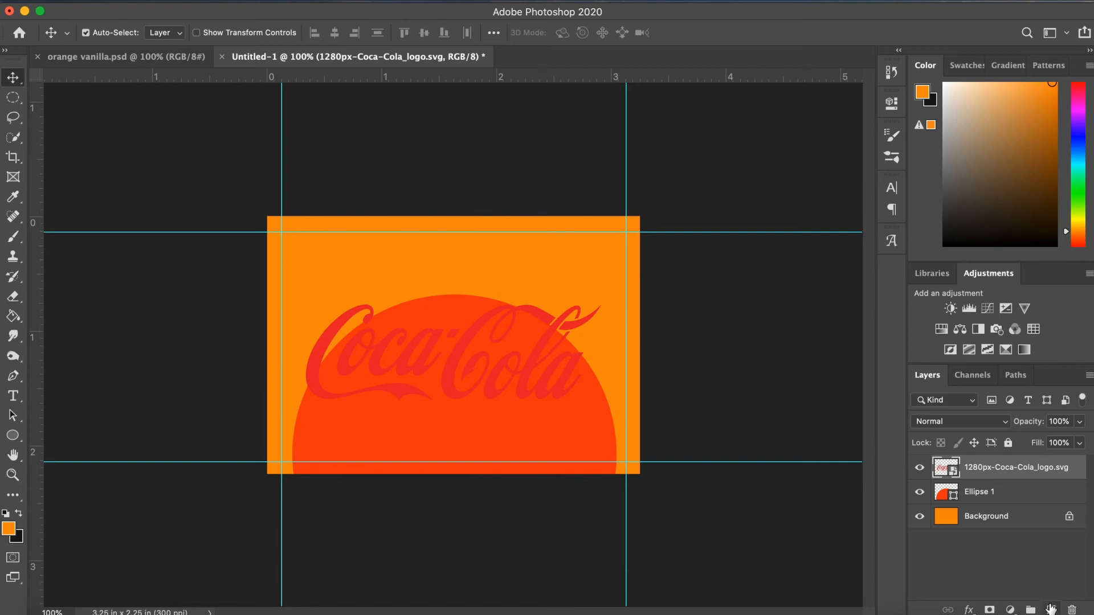
Apply a white Color Overlay with Normal blend mode at 100% opacity to the Coca-Cola logo layer
click(970, 609)
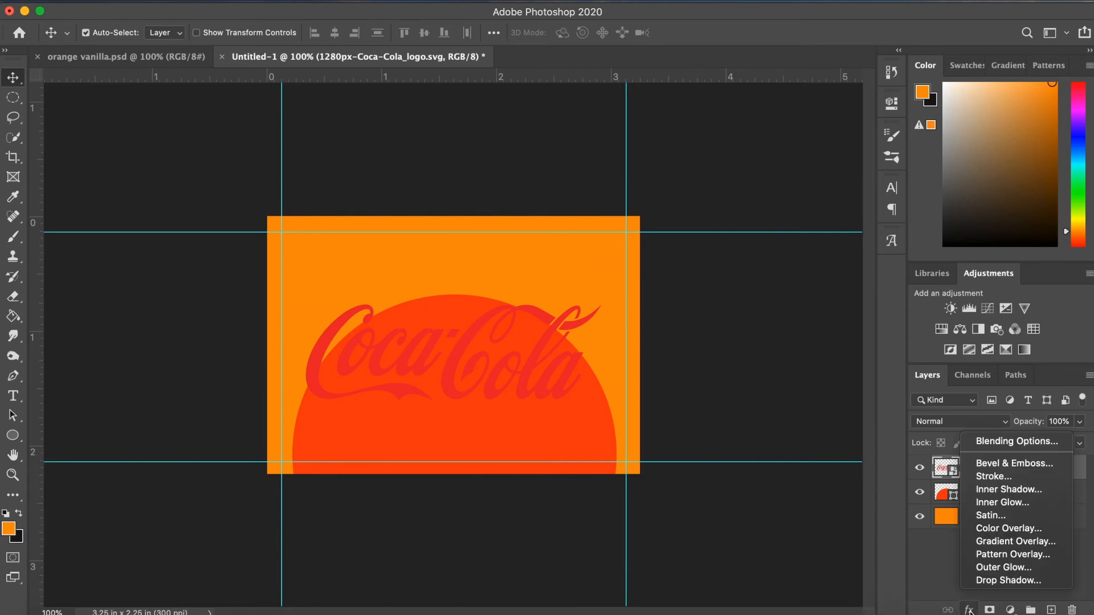
click(1039, 530)
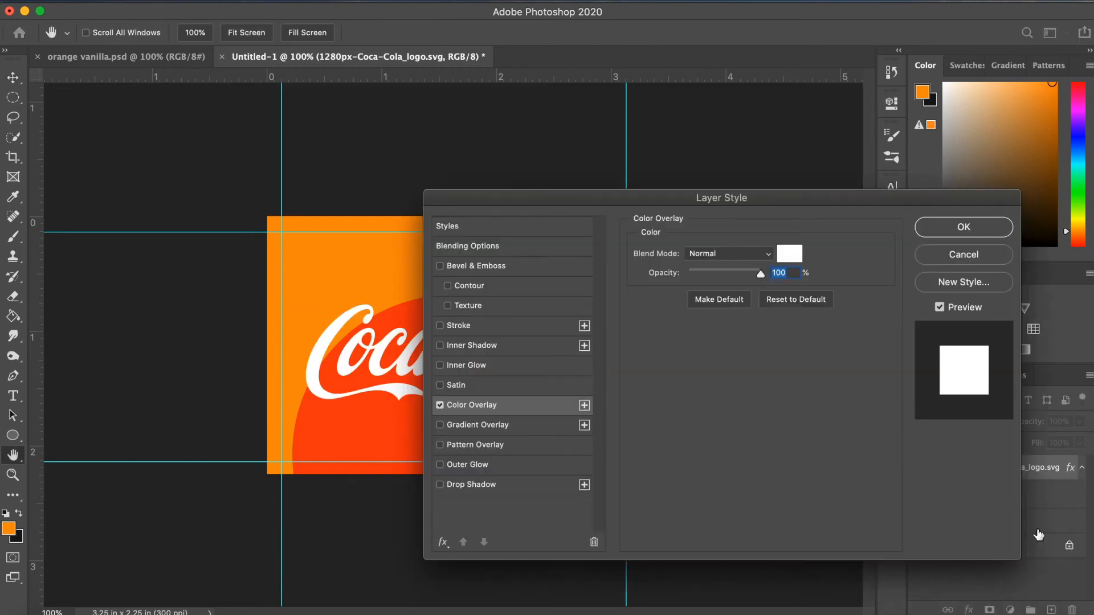
click(957, 226)
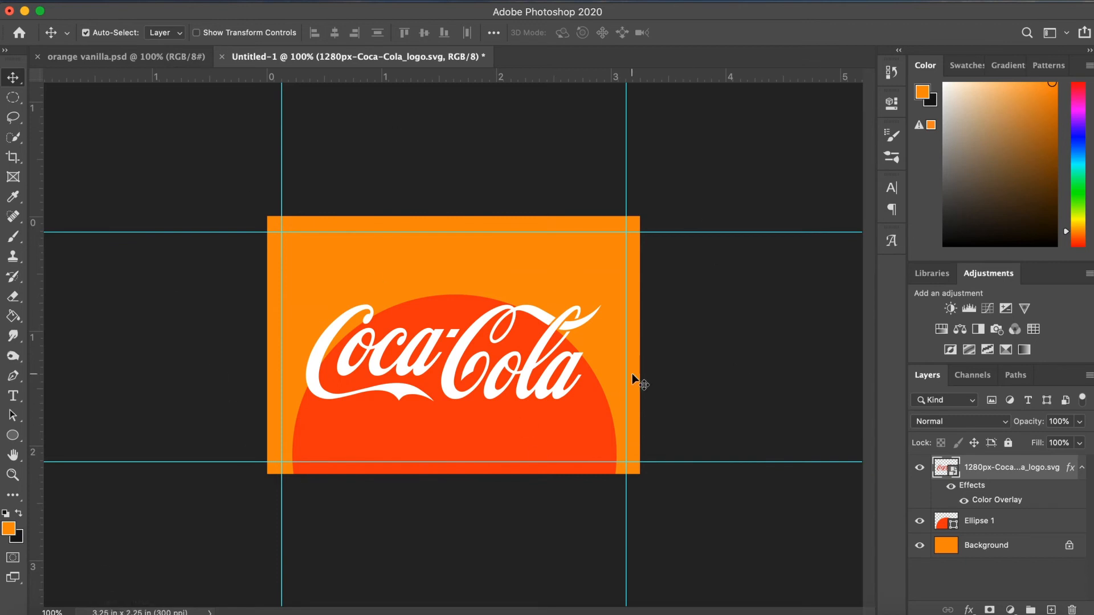
Place orange.png from the coca cola folder as a small slice centered below the logo, checking it against orange vanilla.psd
click(178, 59)
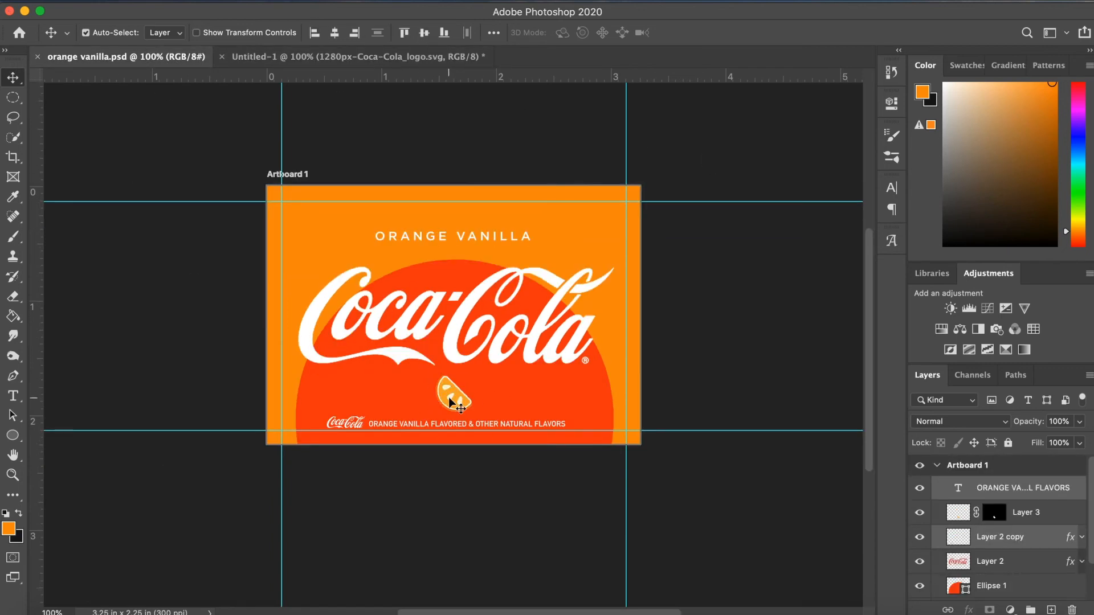
click(322, 57)
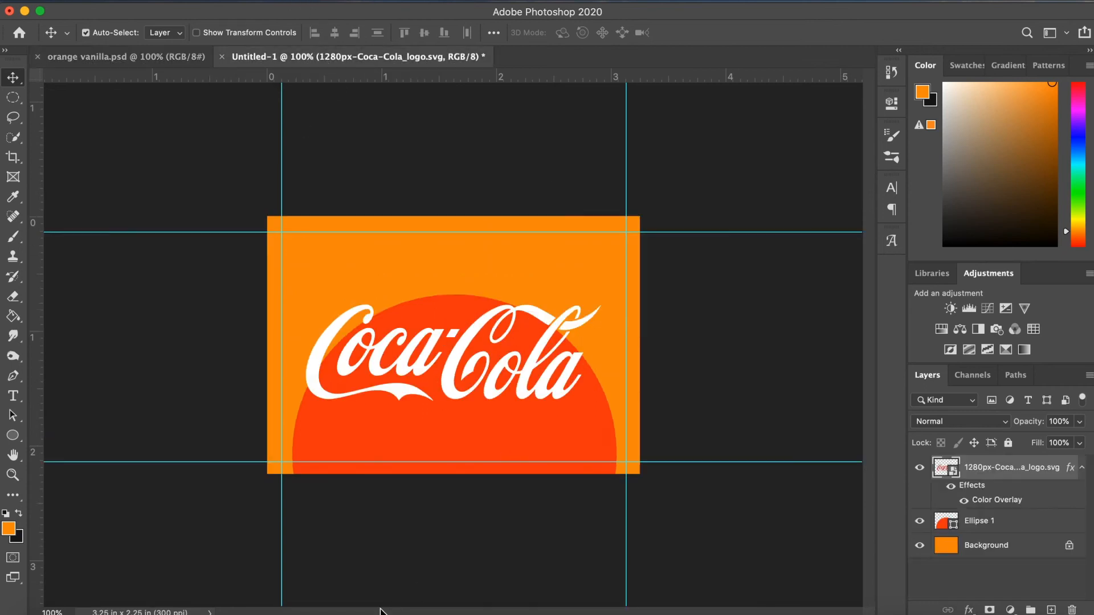
click(49, 612)
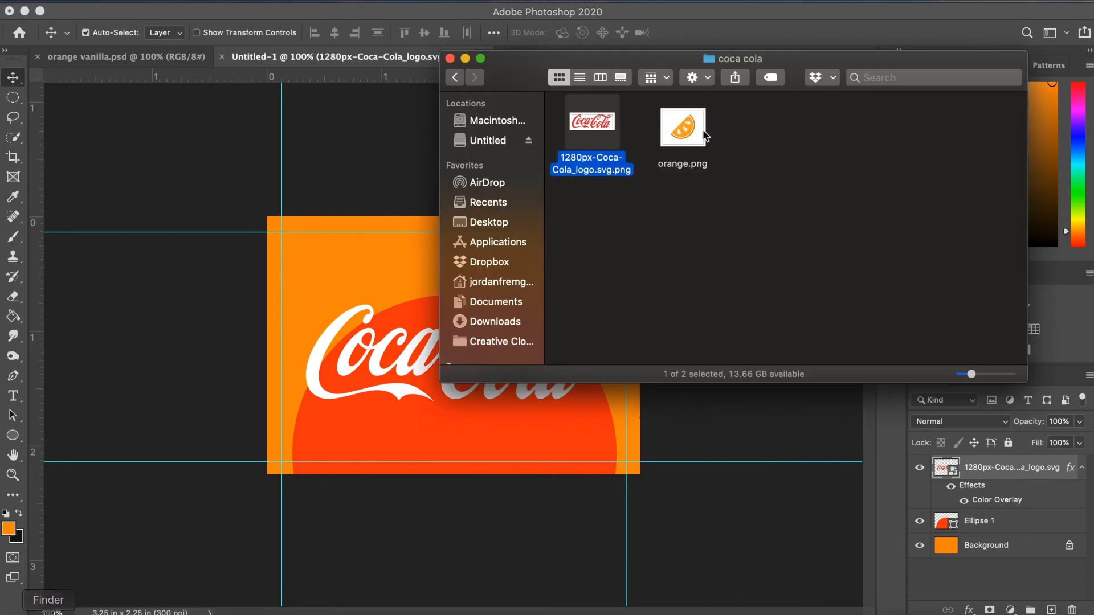
drag(689, 131, 459, 426)
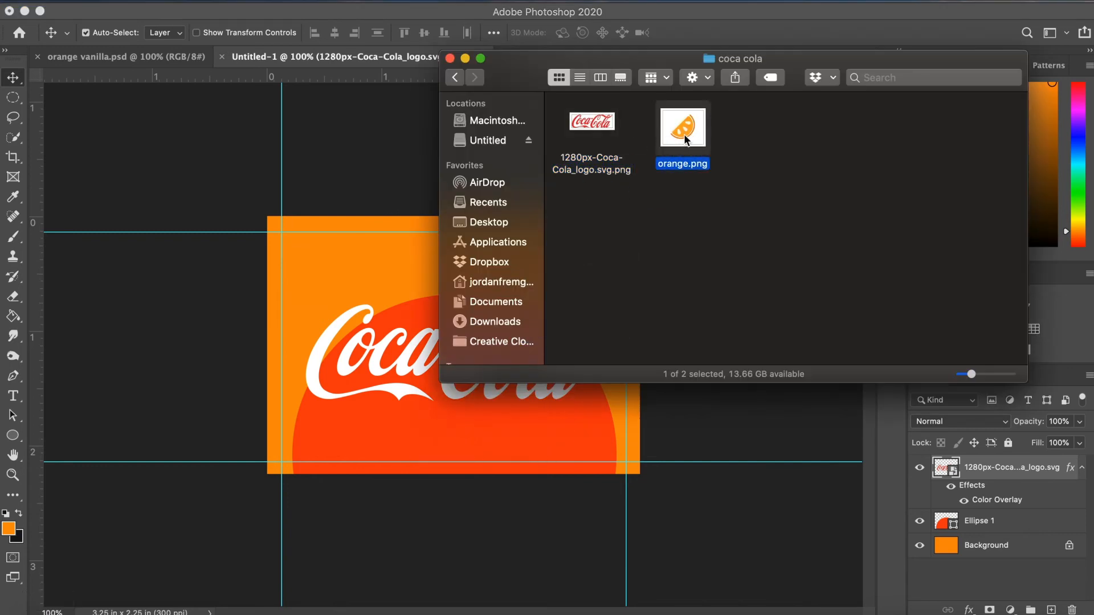
drag(546, 348, 449, 413)
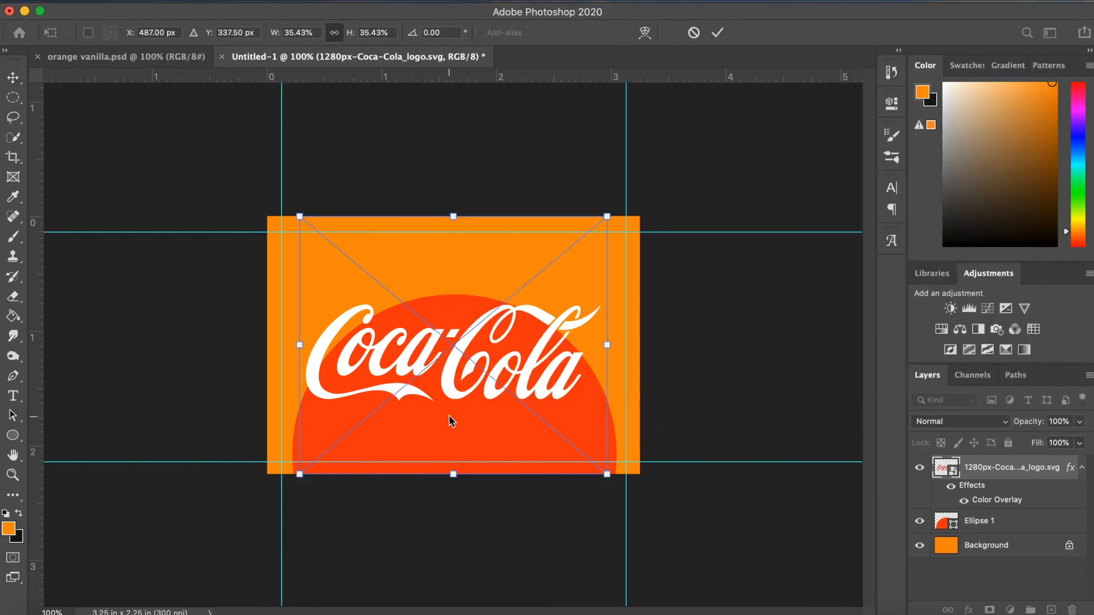
drag(609, 213, 455, 424)
key(Return)
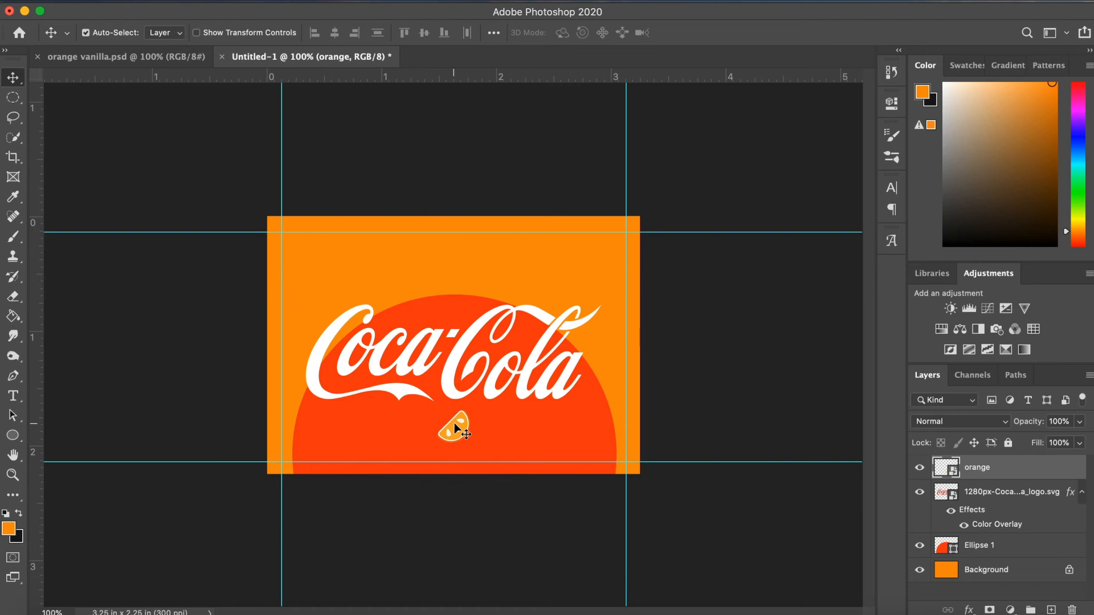
click(168, 51)
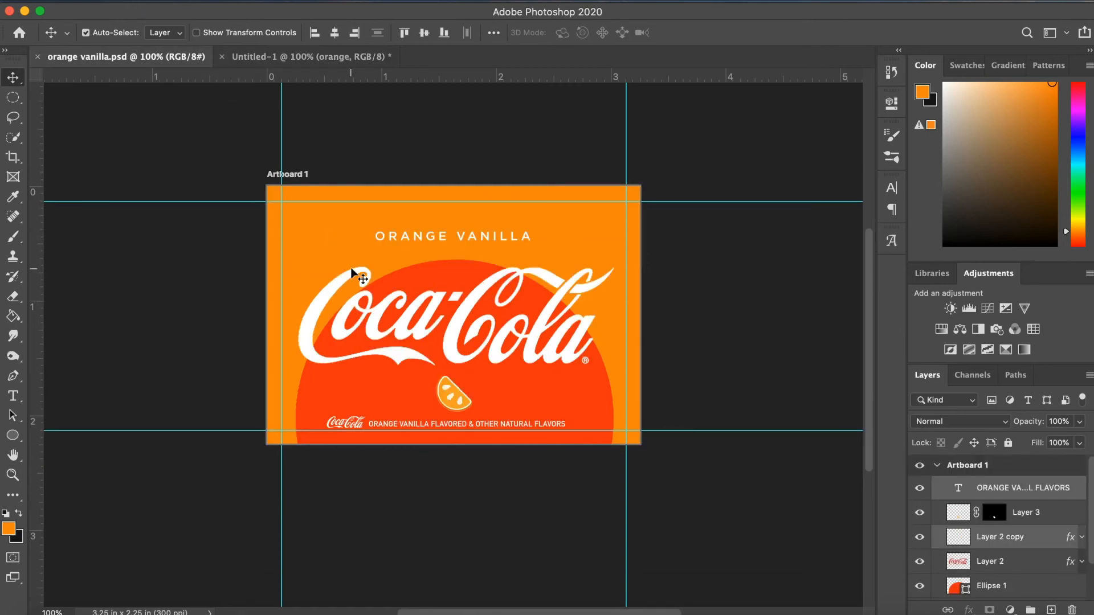
Flip the orange slice horizontally, nudge it slightly down below the logo, and compare it with orange vanilla.psd
click(284, 58)
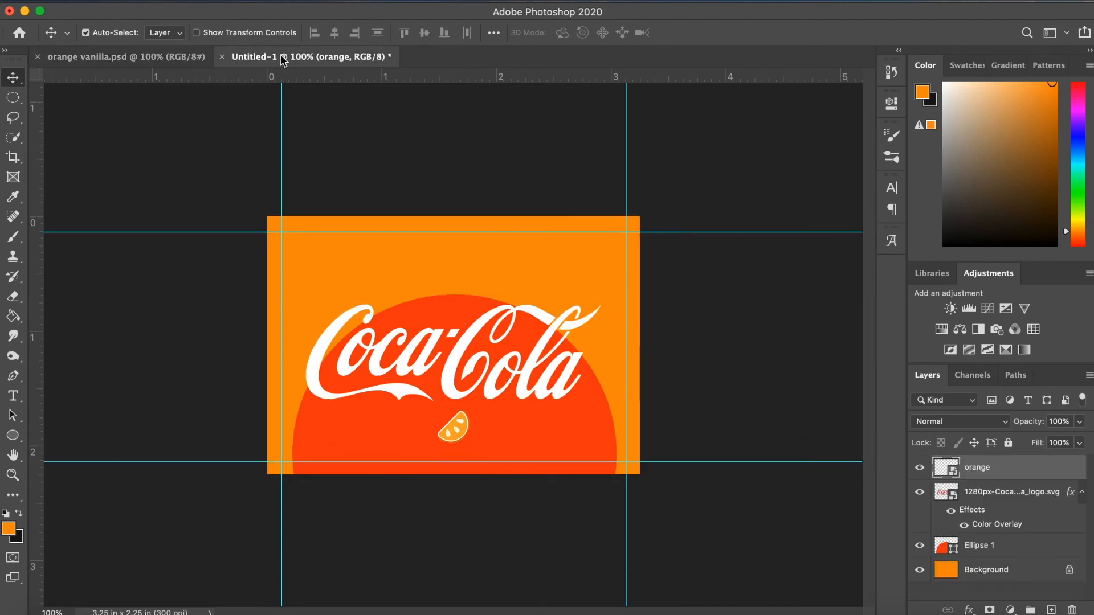
click(151, 0)
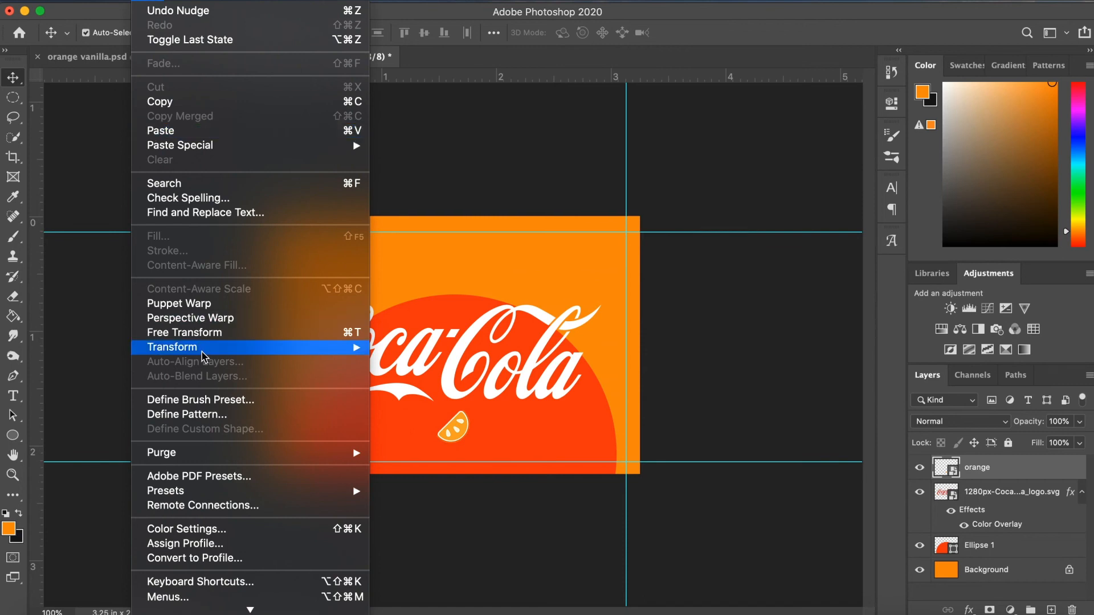
mouse_move(204, 349)
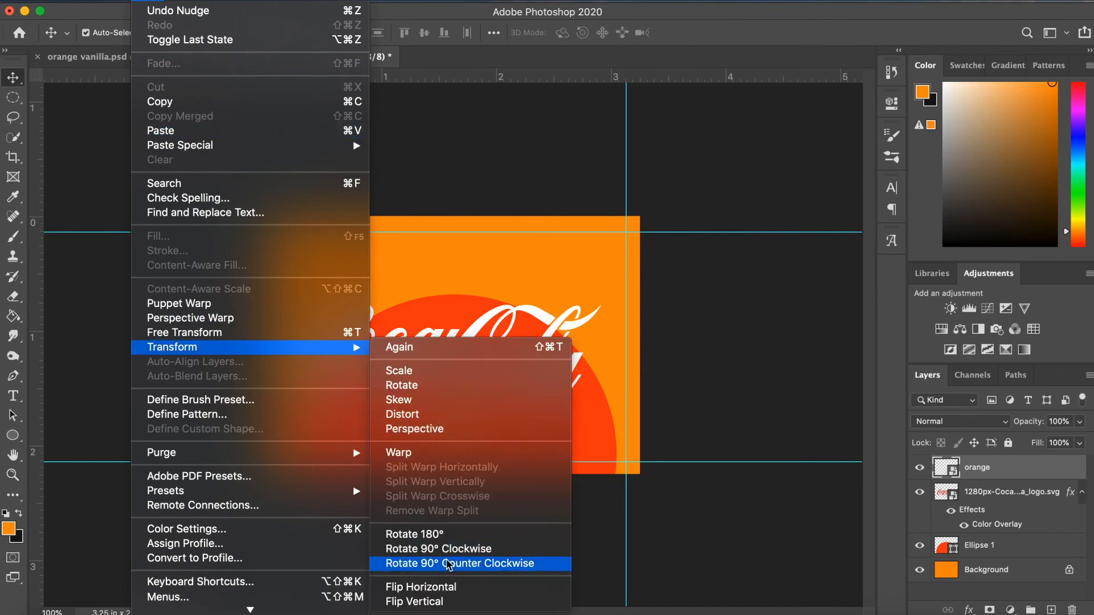
click(469, 593)
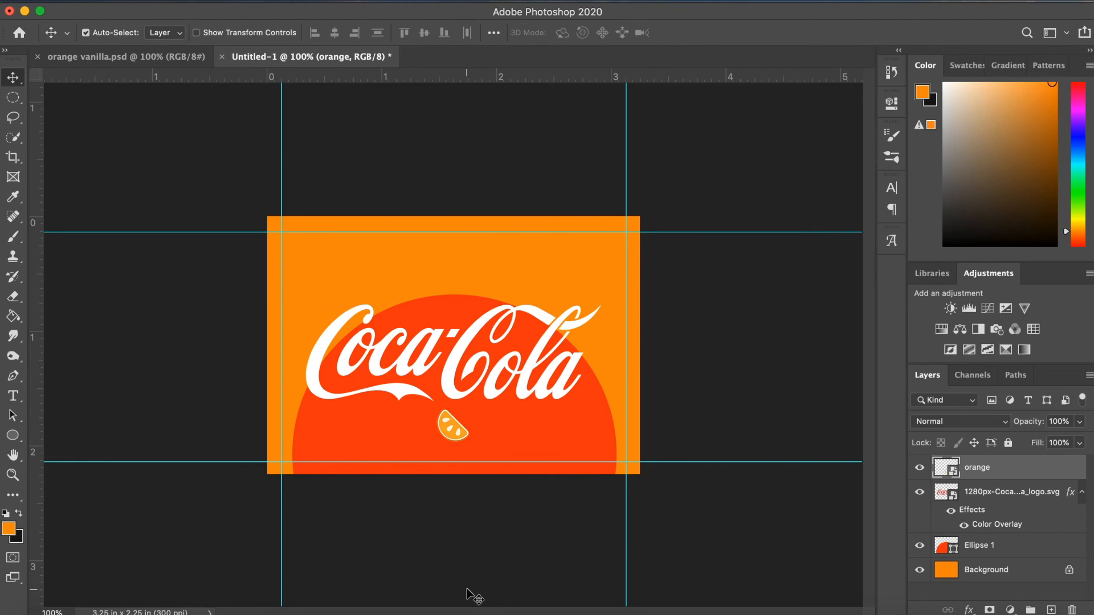
key(Down)
key(Down)
key(Down)
key(Up)
click(152, 54)
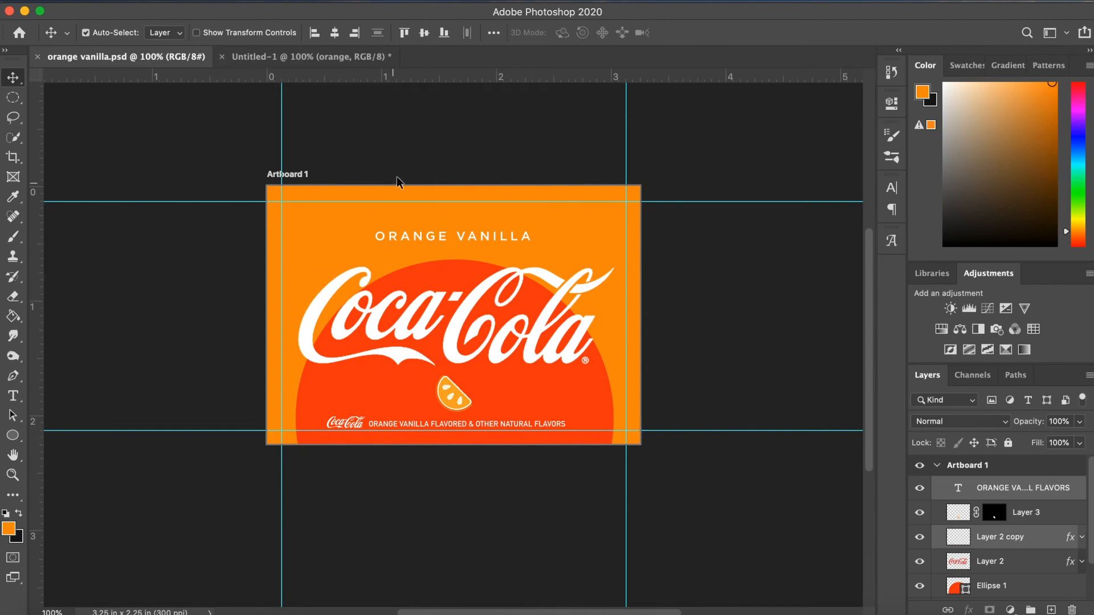
click(308, 57)
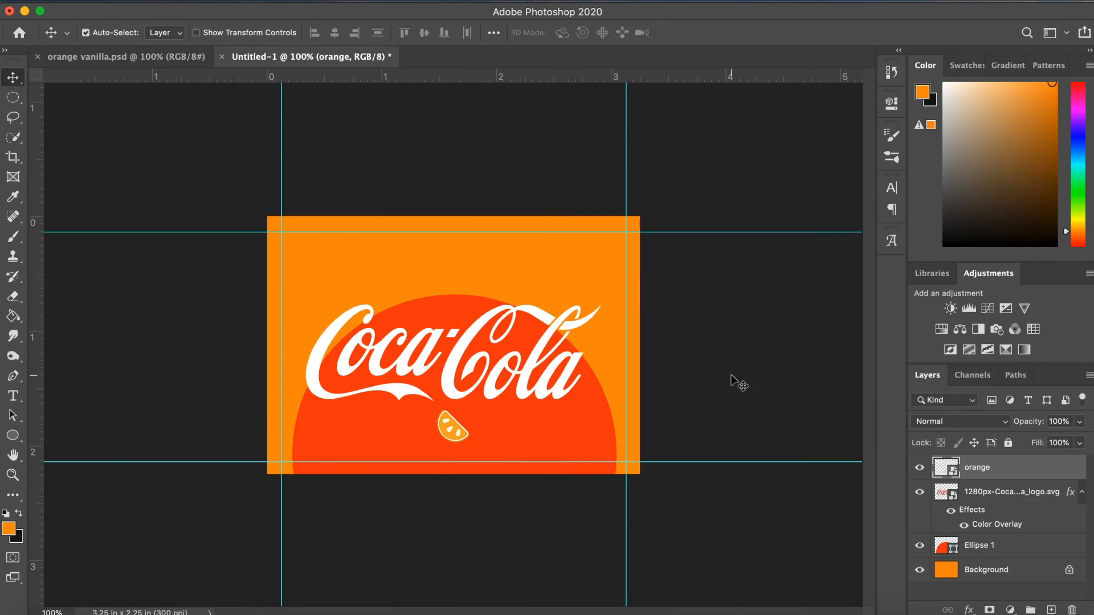
Add a white (ffffff) horizontal text line reading ORANGE VANILLA above the Coca-Cola logo
click(14, 398)
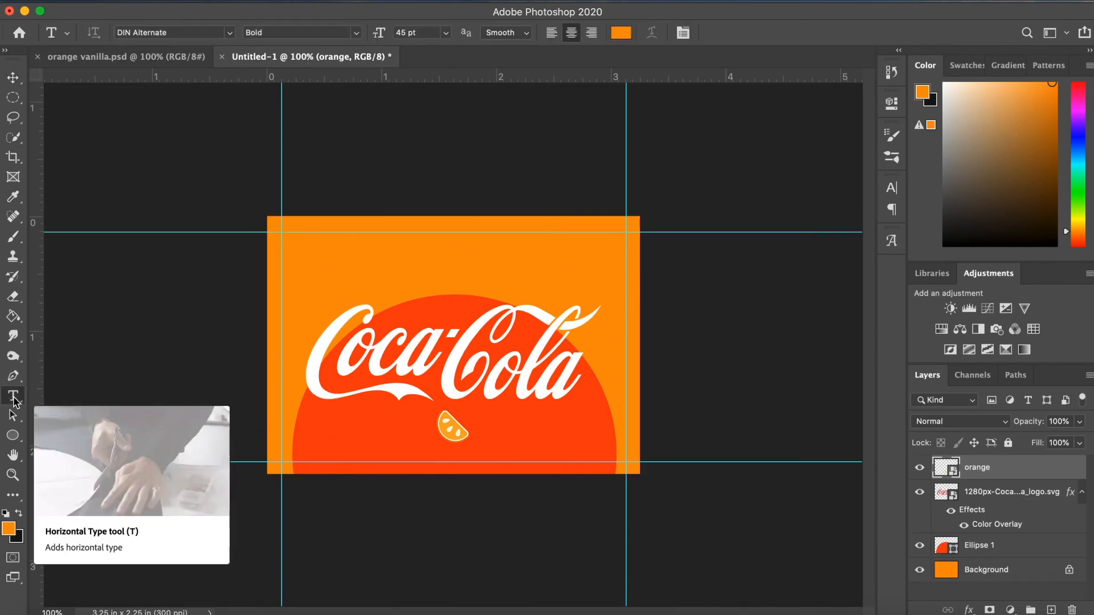
click(379, 262)
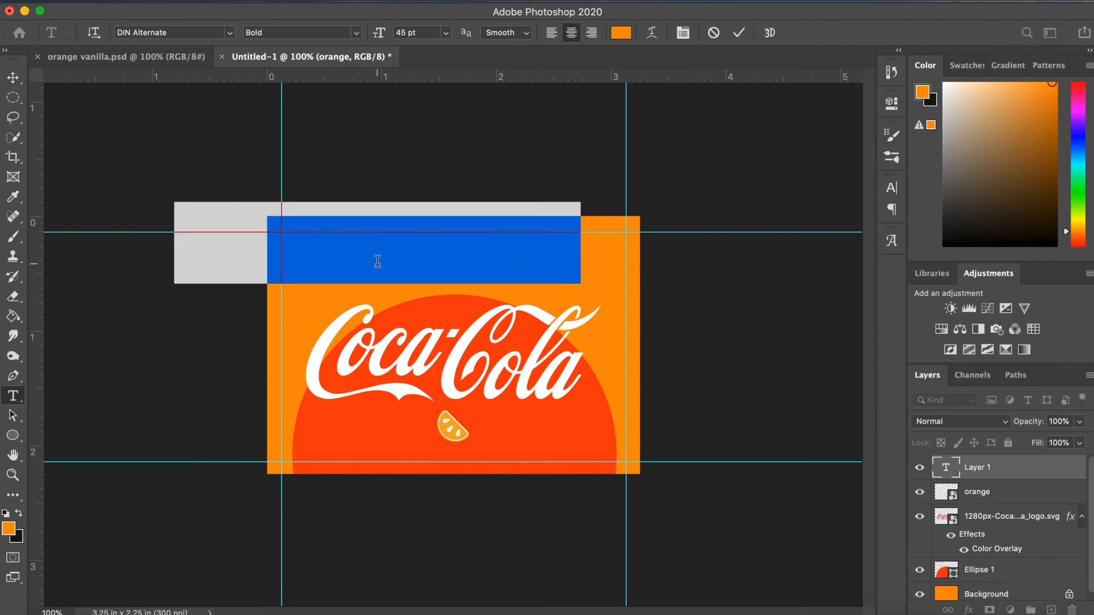
click(620, 33)
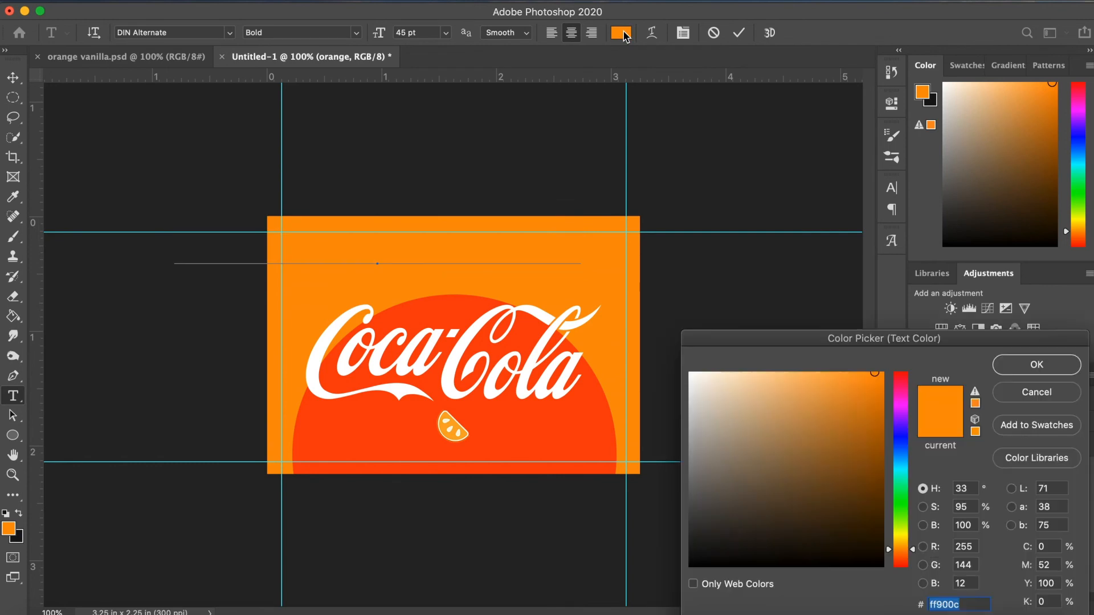
drag(710, 382, 671, 359)
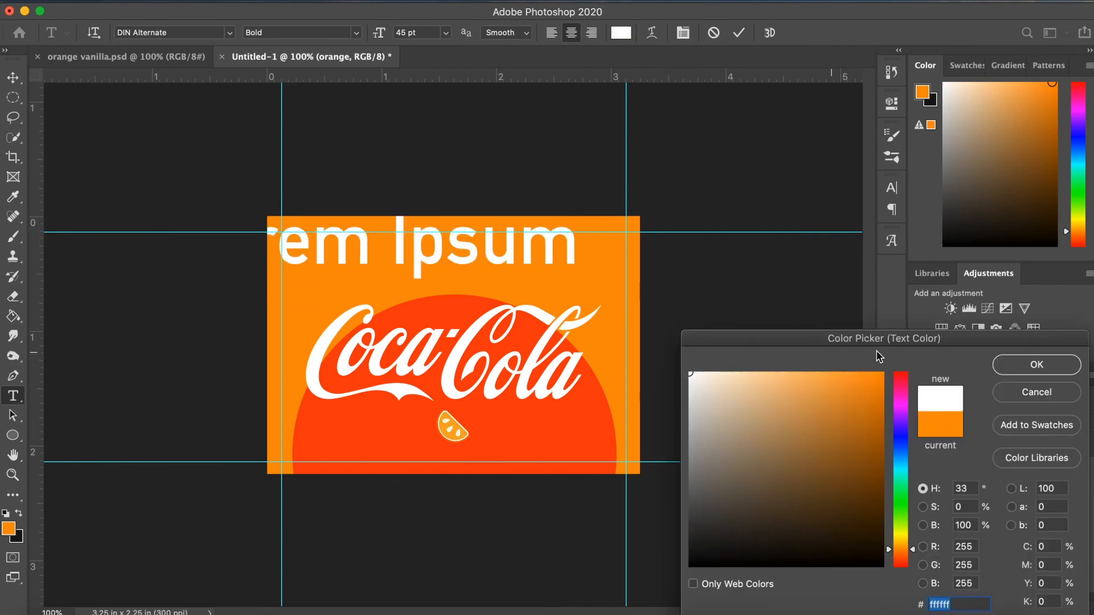
click(1025, 368)
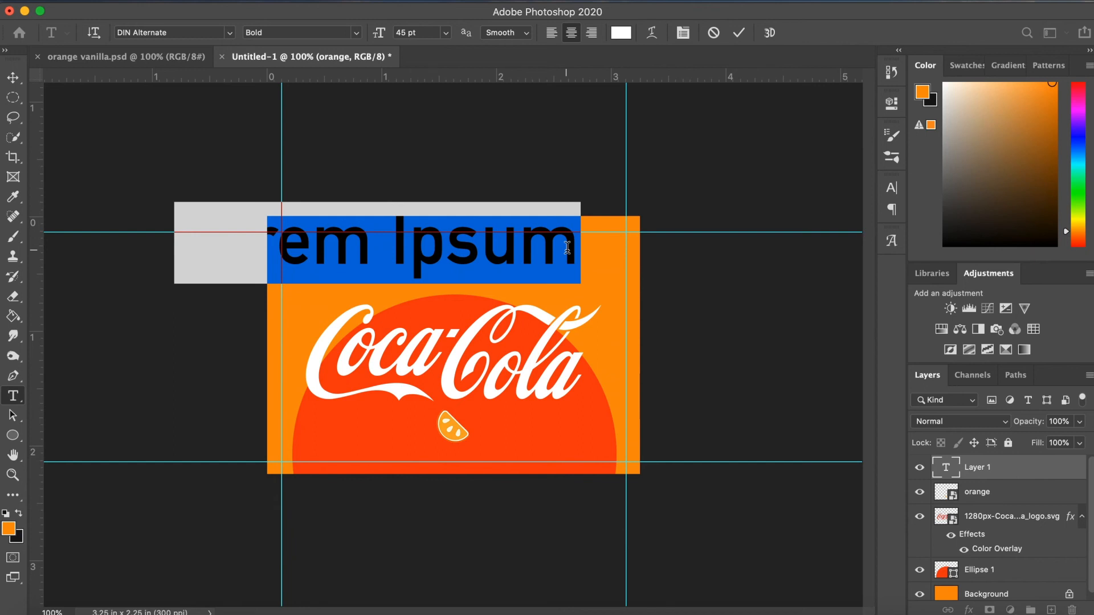
text(ORA)
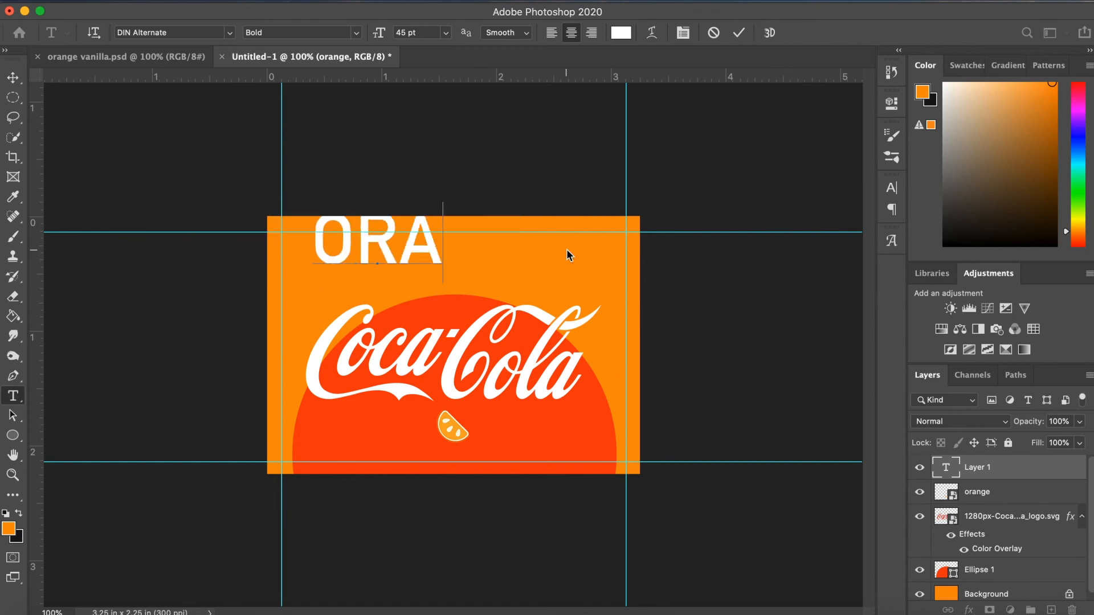
text(NGE VANILLA)
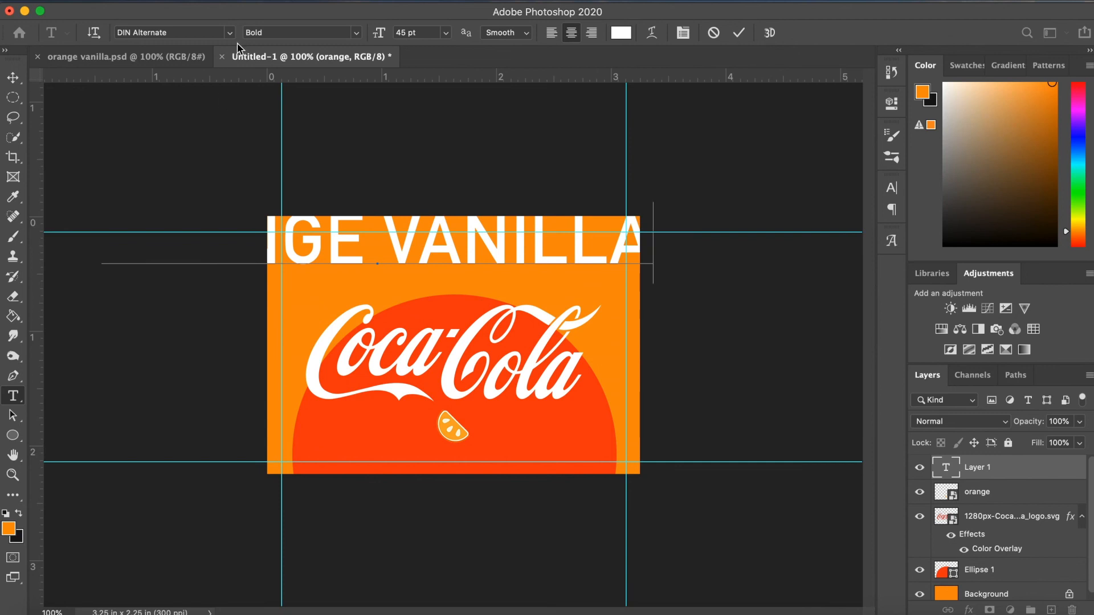
Set the ORANGE VANILLA text in Gotham Bold at 9 pt
triple_click(351, 239)
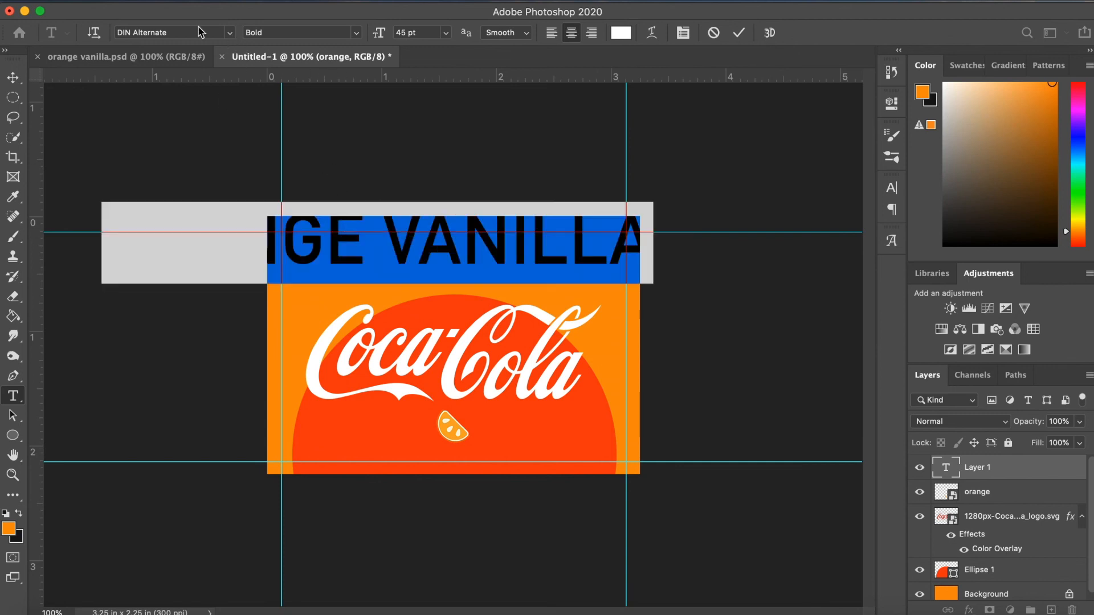
click(229, 34)
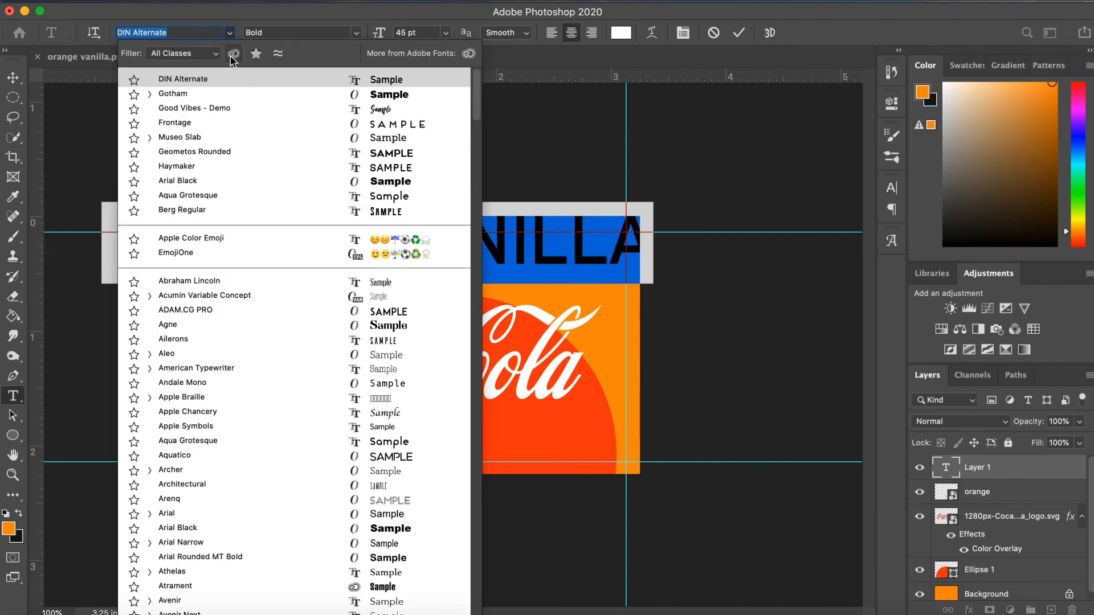
click(217, 94)
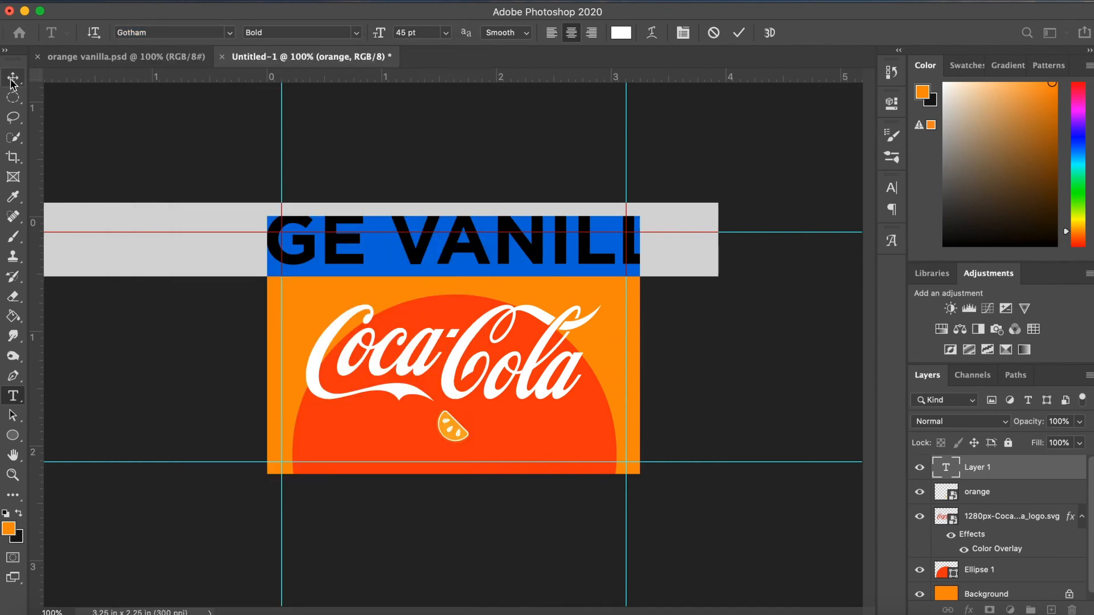
click(447, 33)
click(426, 135)
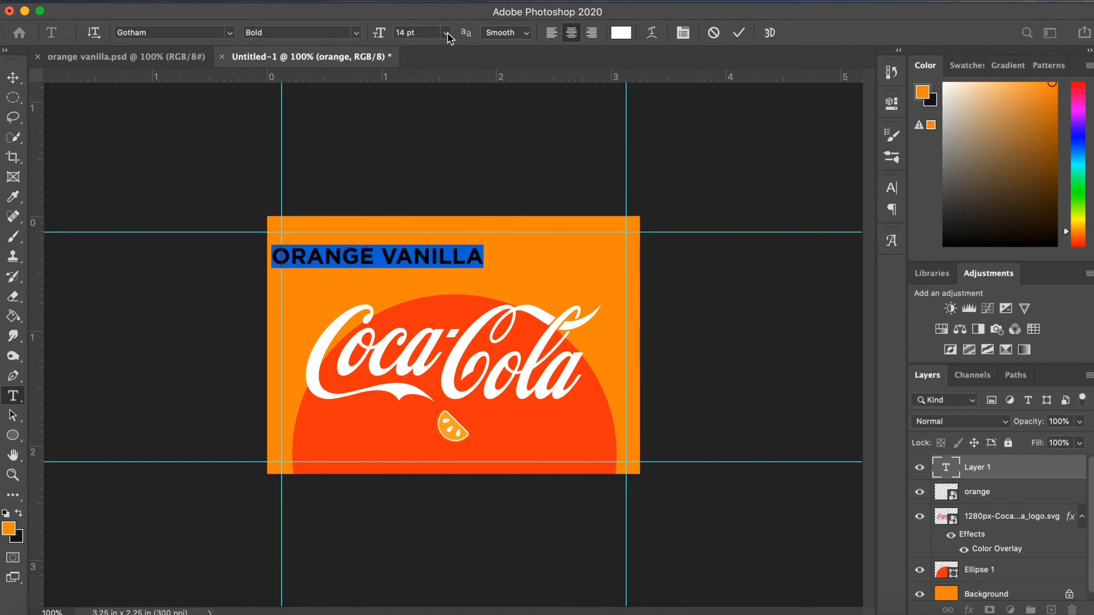
click(446, 33)
click(426, 113)
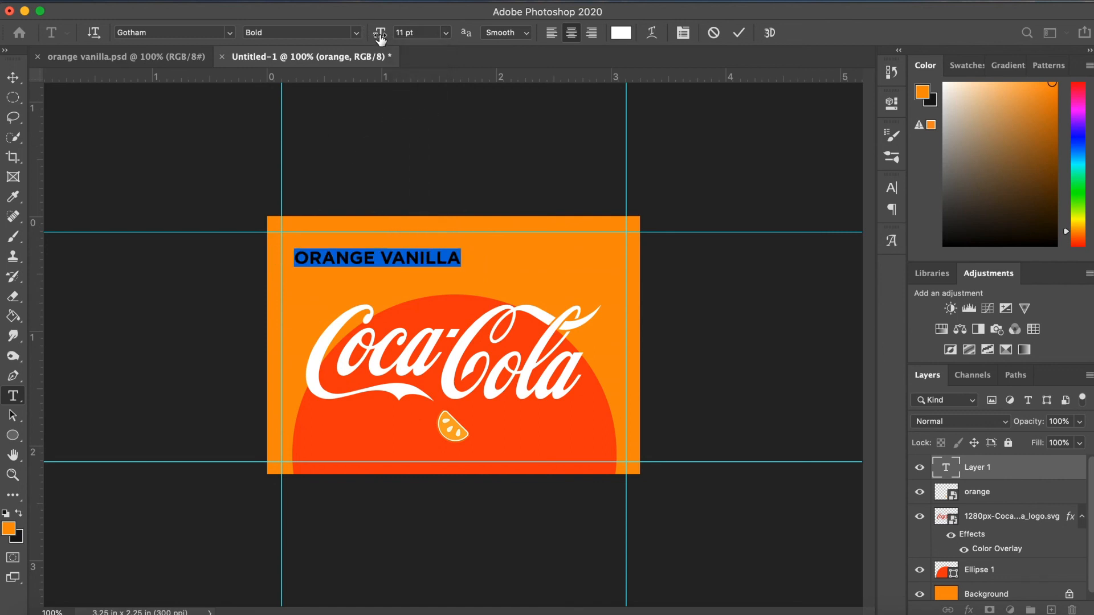
drag(380, 37, 381, 38)
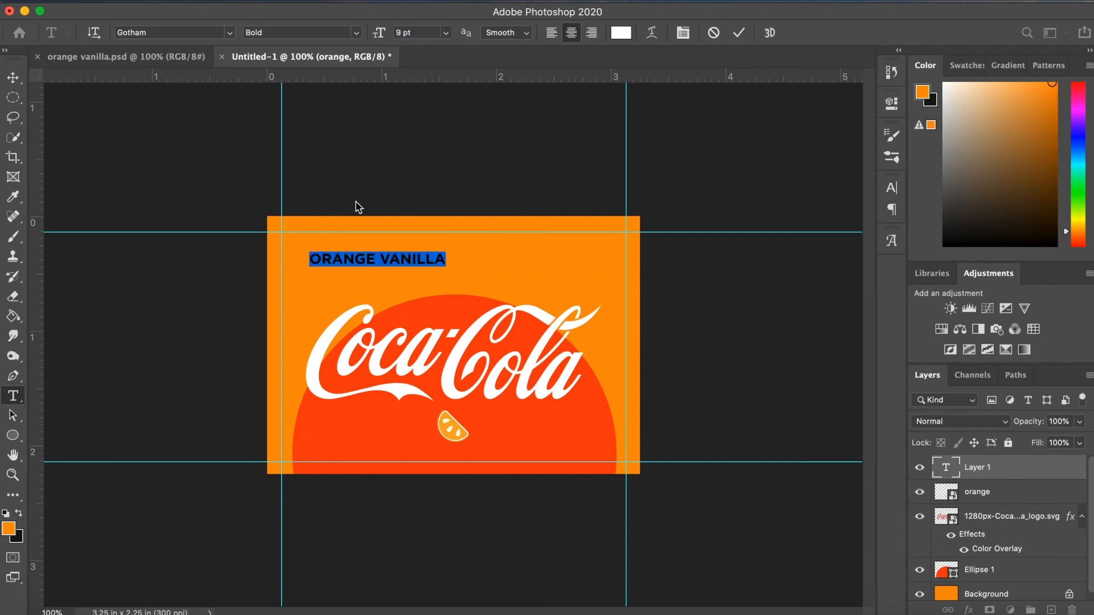
Increase the tracking of the ORANGE VANILLA text to 25 and further to 75
click(892, 187)
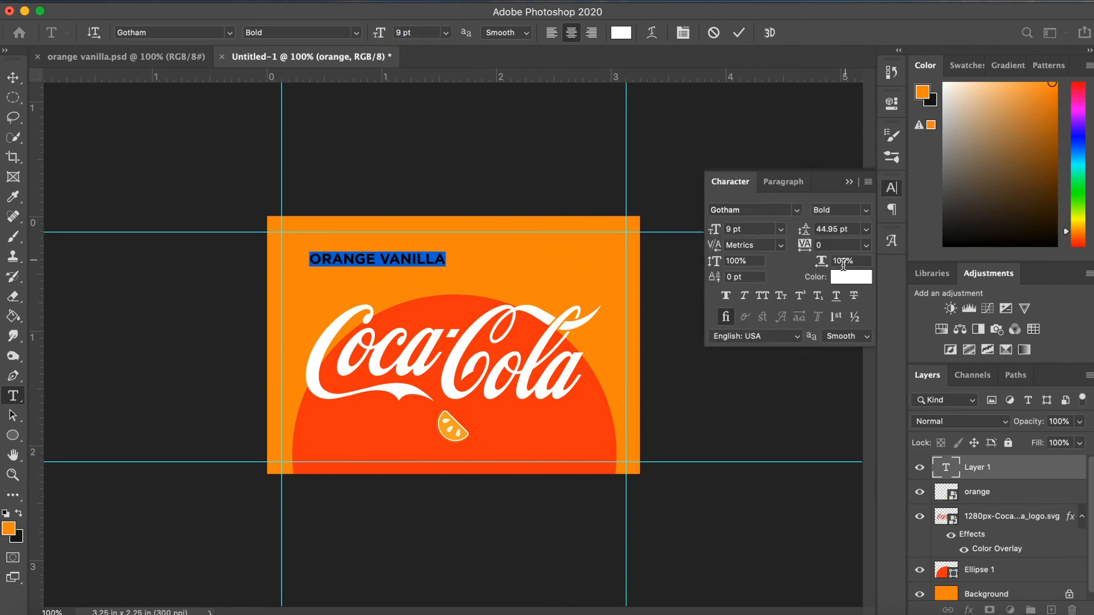
click(867, 246)
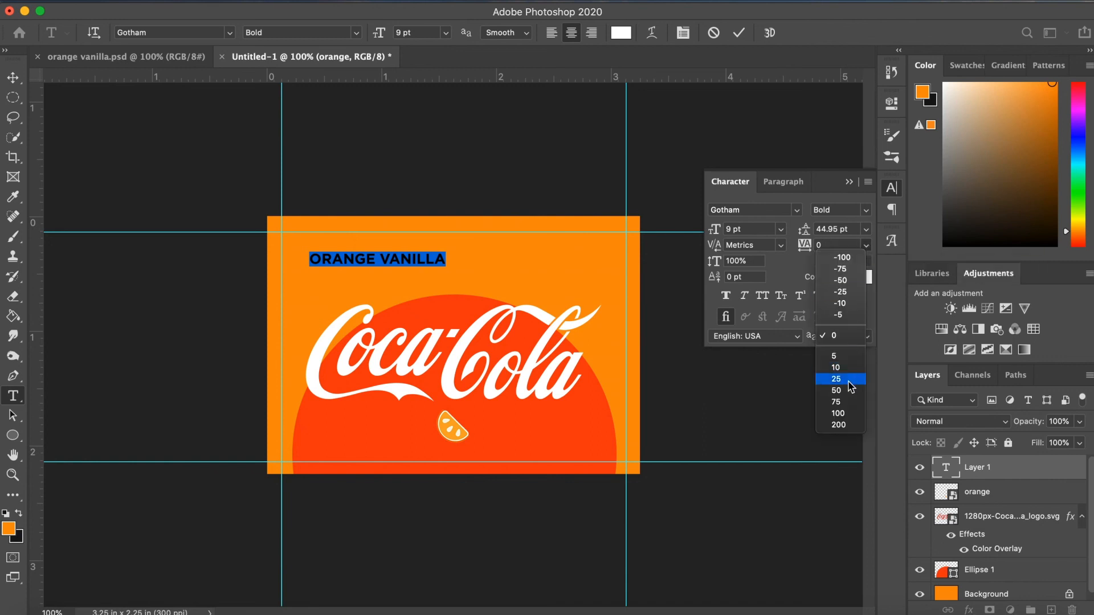
click(849, 382)
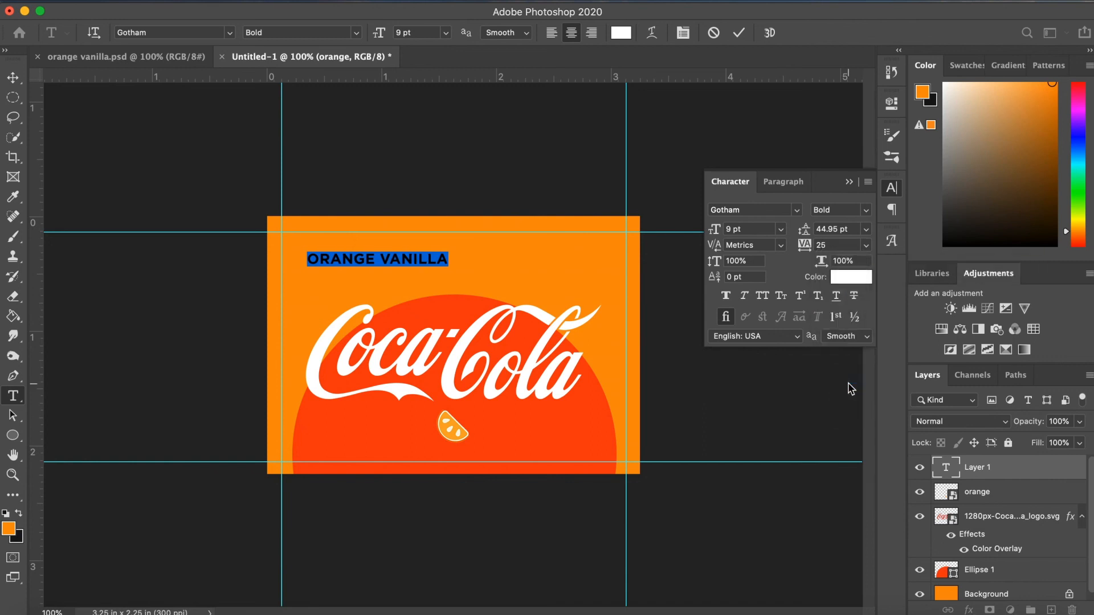
click(866, 245)
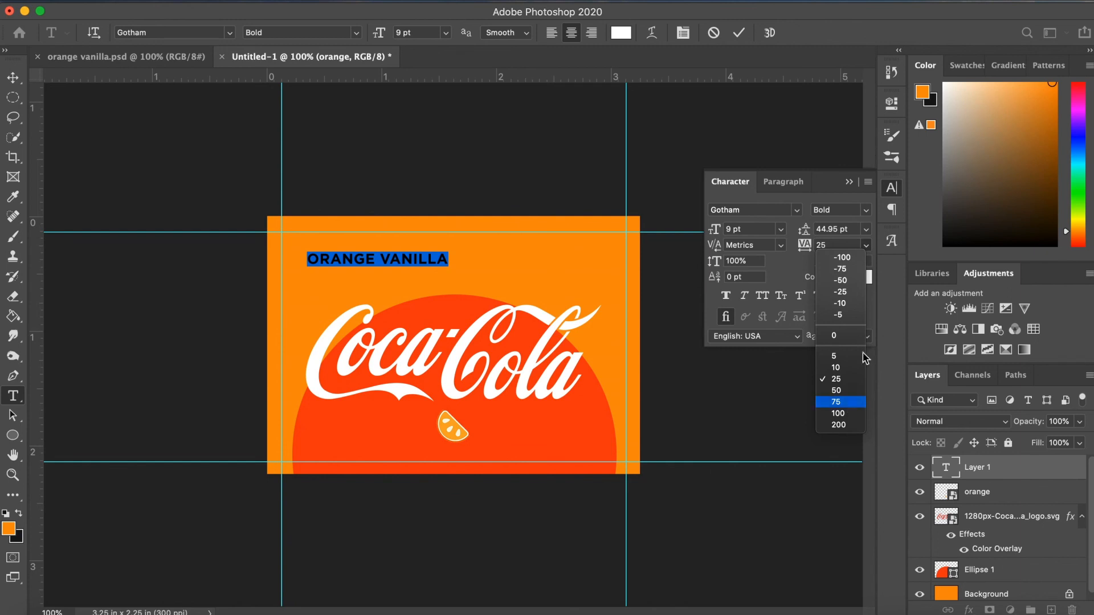
click(852, 406)
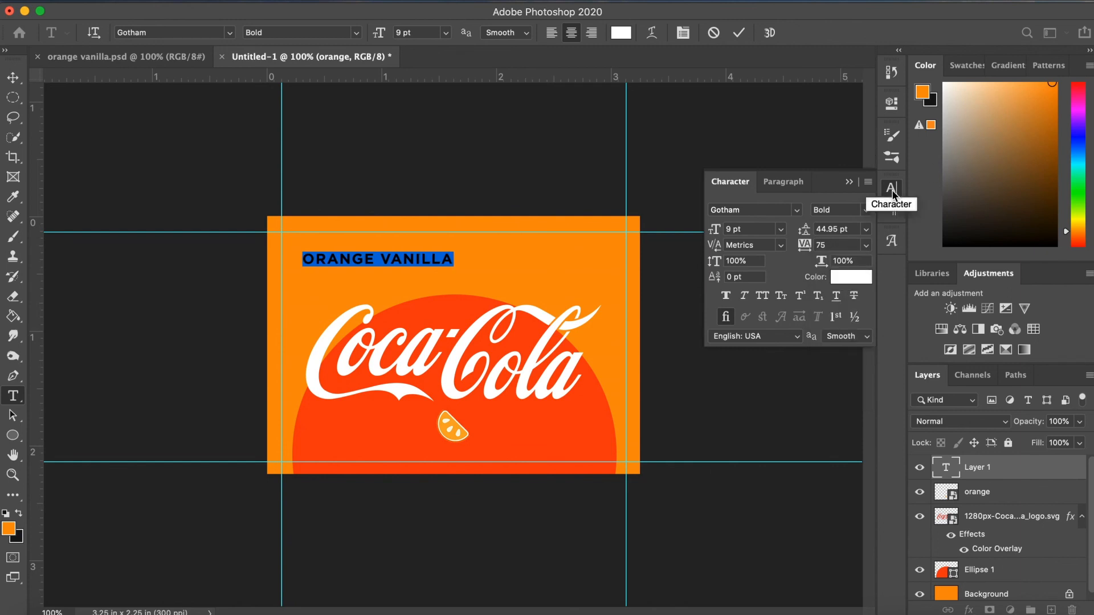
click(893, 189)
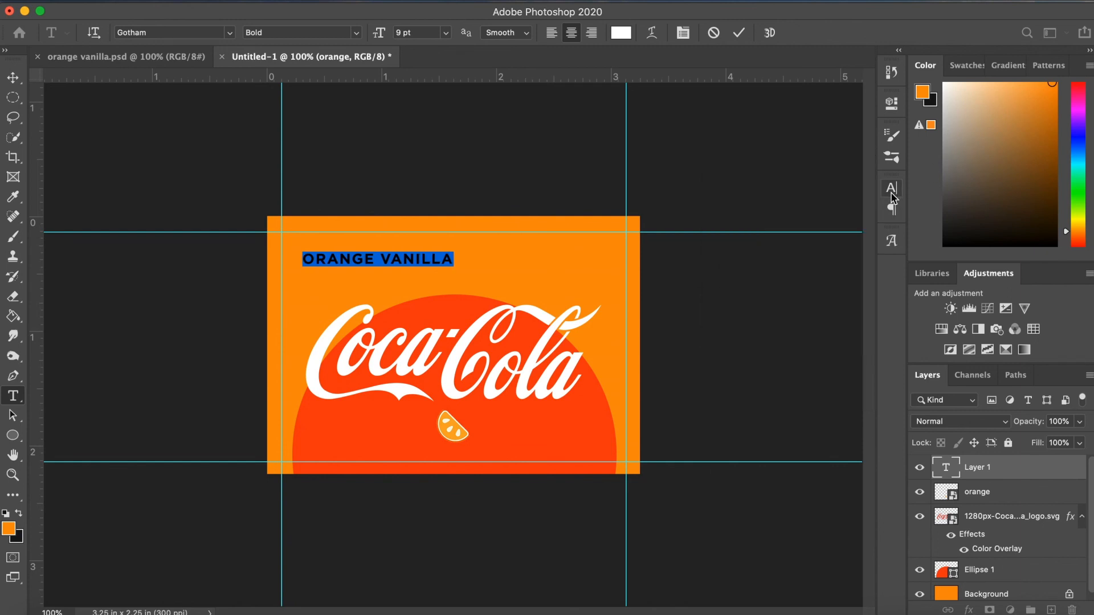
Center the ORANGE VANILLA text horizontally on the label and set its tracking to 200
click(14, 78)
drag(414, 263, 489, 261)
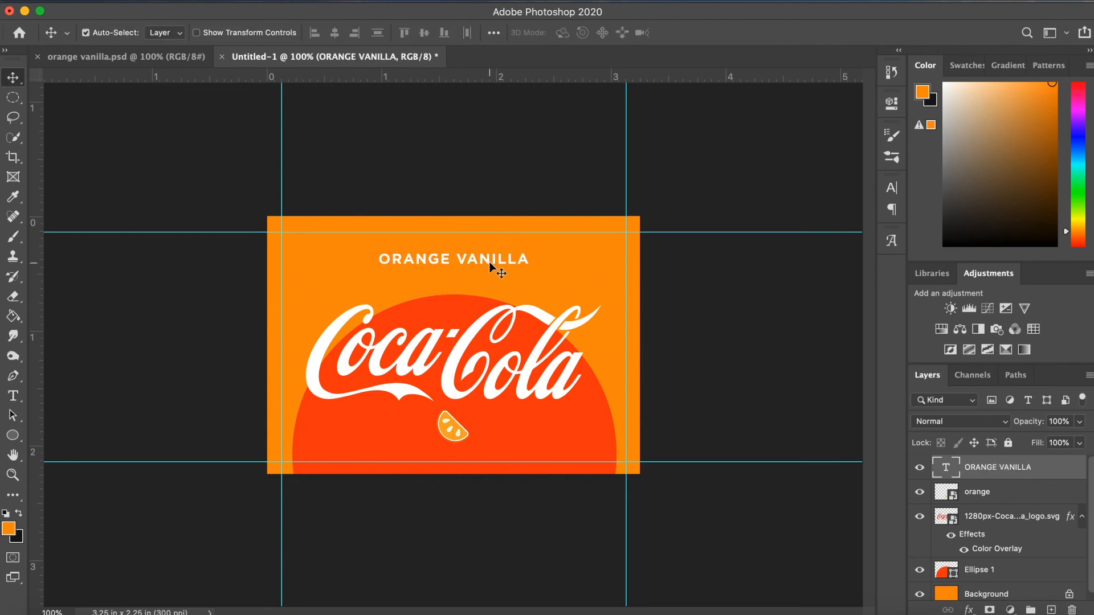
click(12, 395)
triple_click(457, 263)
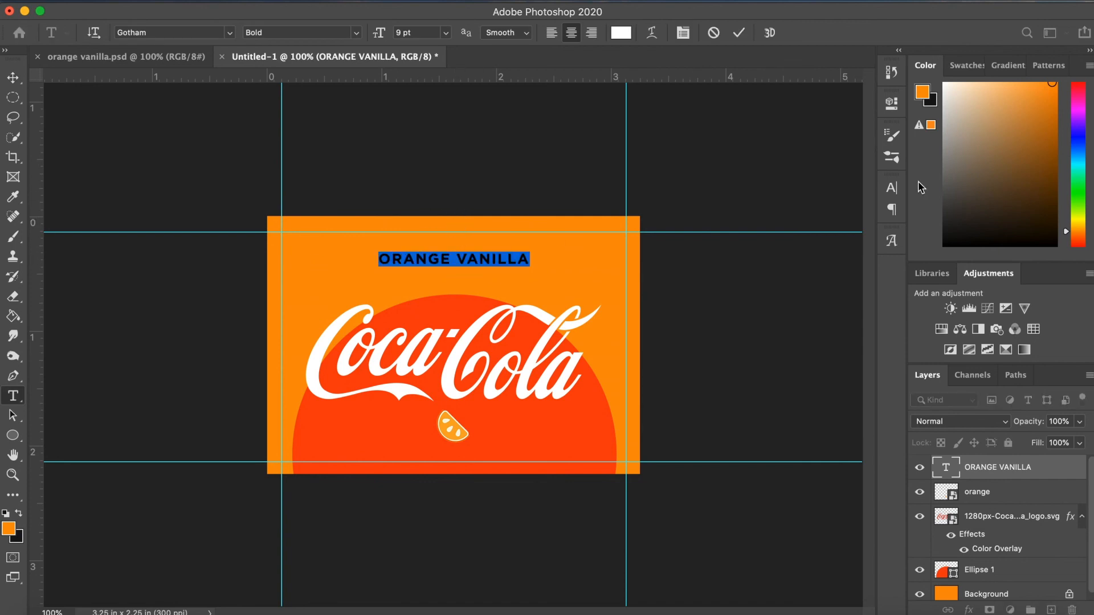
click(891, 194)
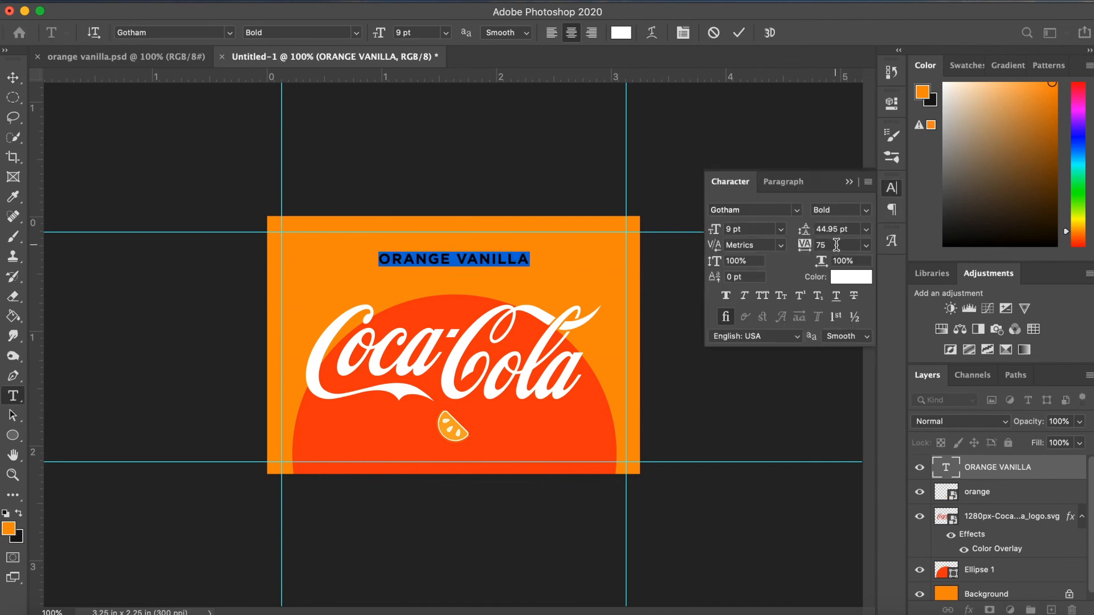
click(836, 245)
text(200)
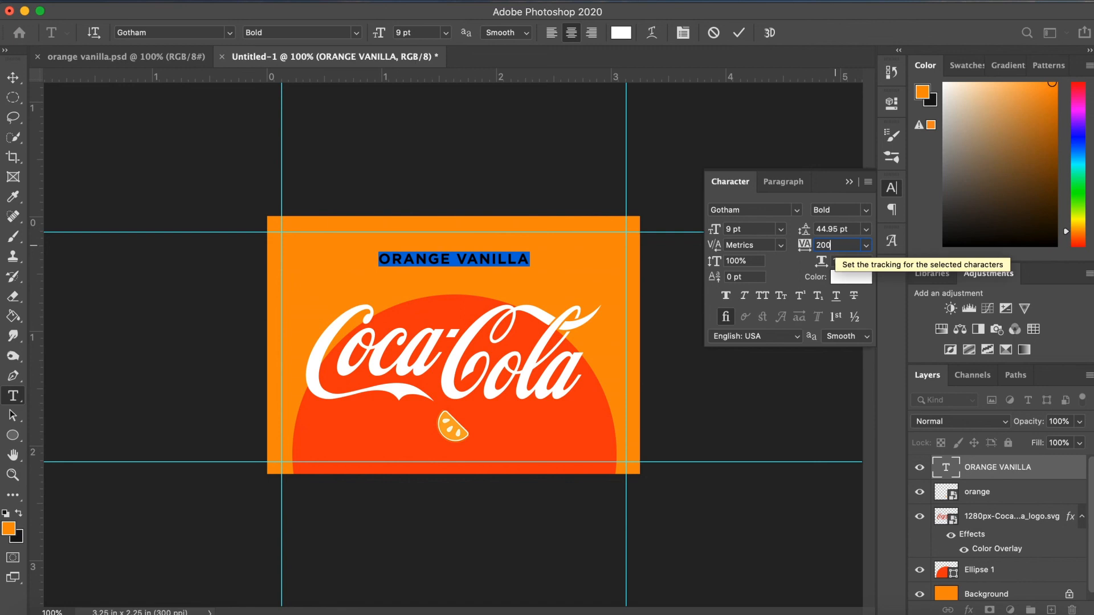
key(Return)
Nudge the ORANGE VANILLA text down so it sits just above the red-orange circle, keeping it centered
click(12, 77)
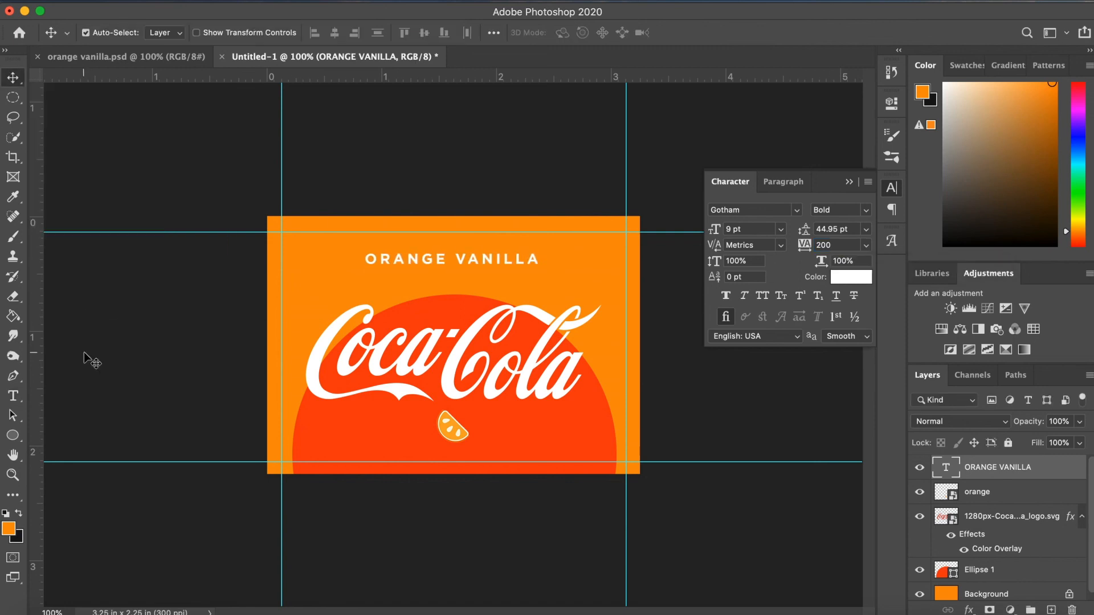
key(Down)
key(Down)
key(Down)
key(Down)
key(Down)
key(Down)
key(Down)
key(Down)
key(Down)
key(Down)
key(Down)
key(Down)
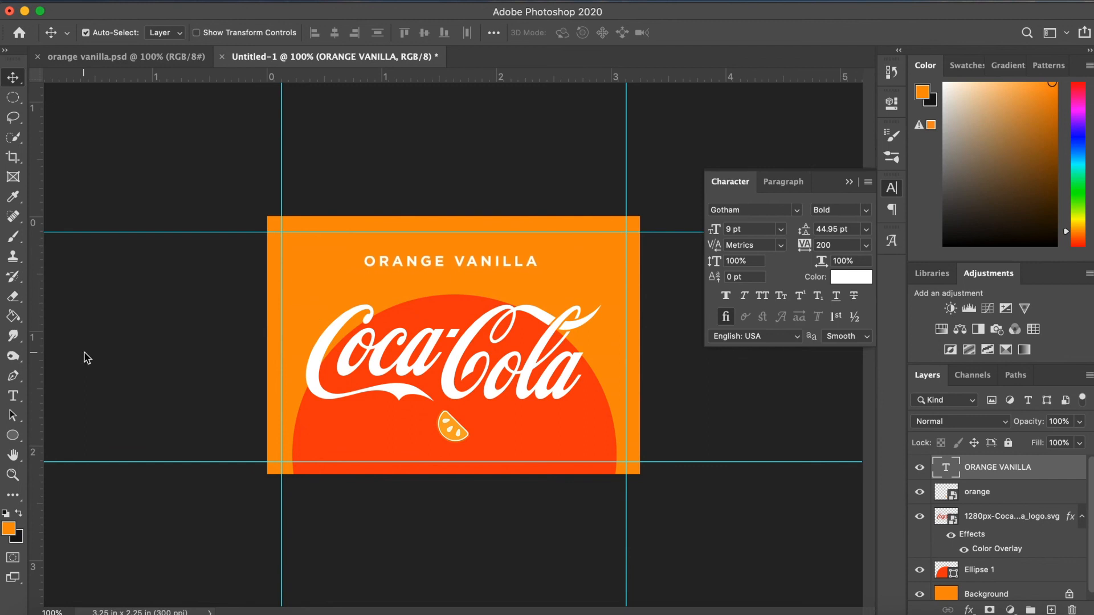
key(Down)
key(Down)
key(Down)
key(Down)
key(Down)
key(Down)
key(Down)
key(Down)
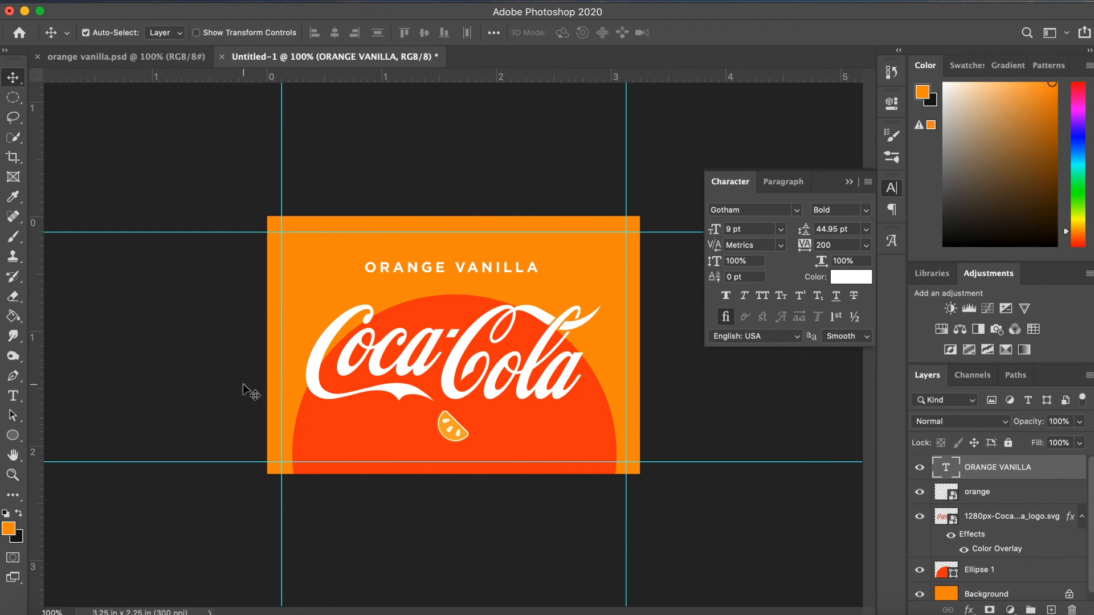
Return to the label document and hide the character settings
key(super+Tab)
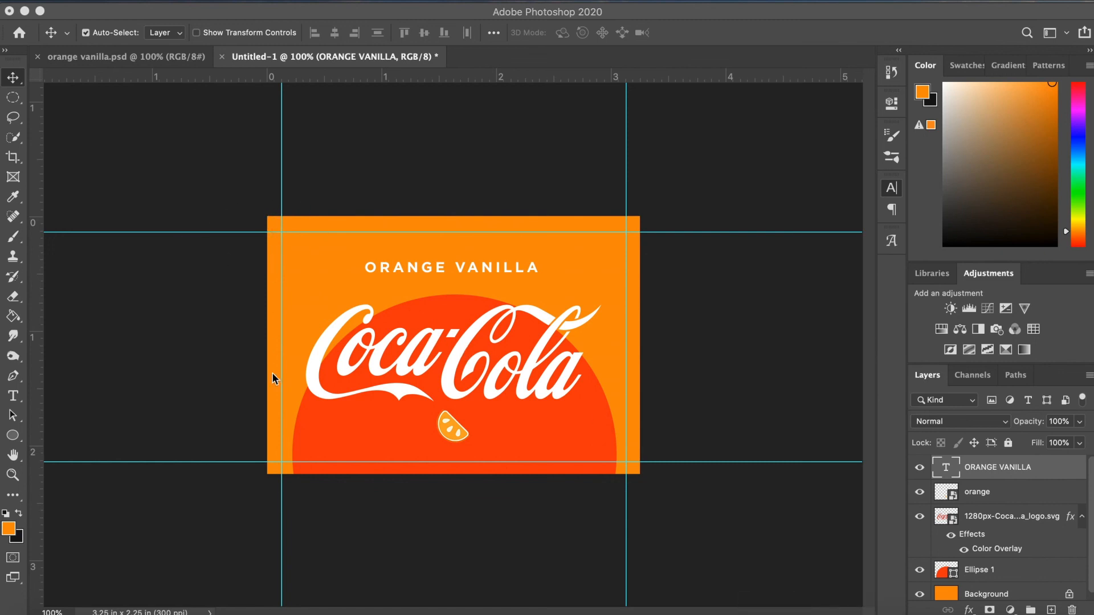
click(427, 481)
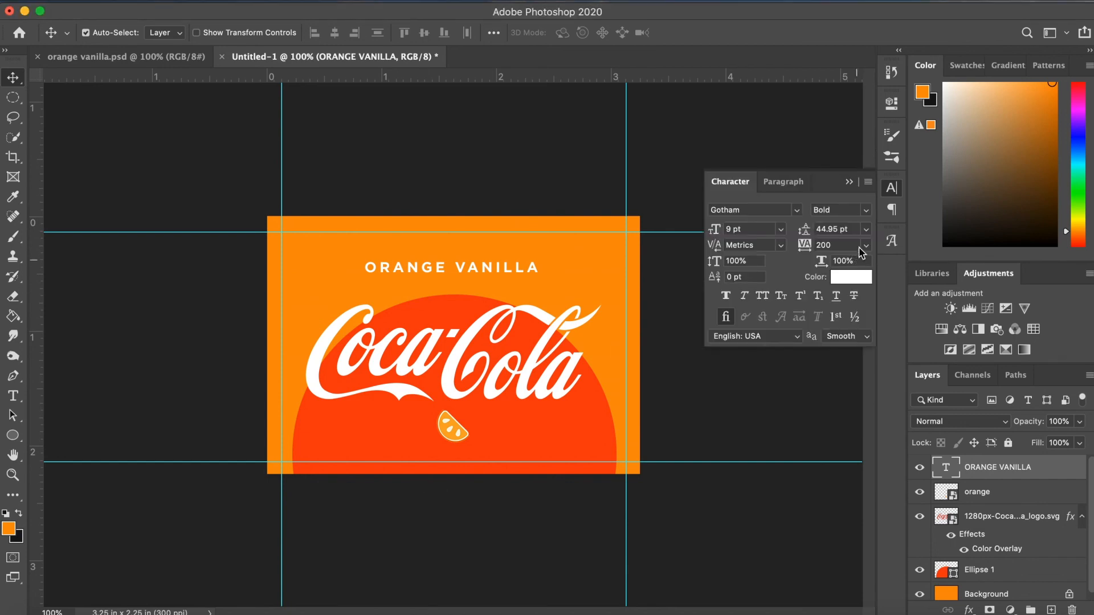
click(893, 189)
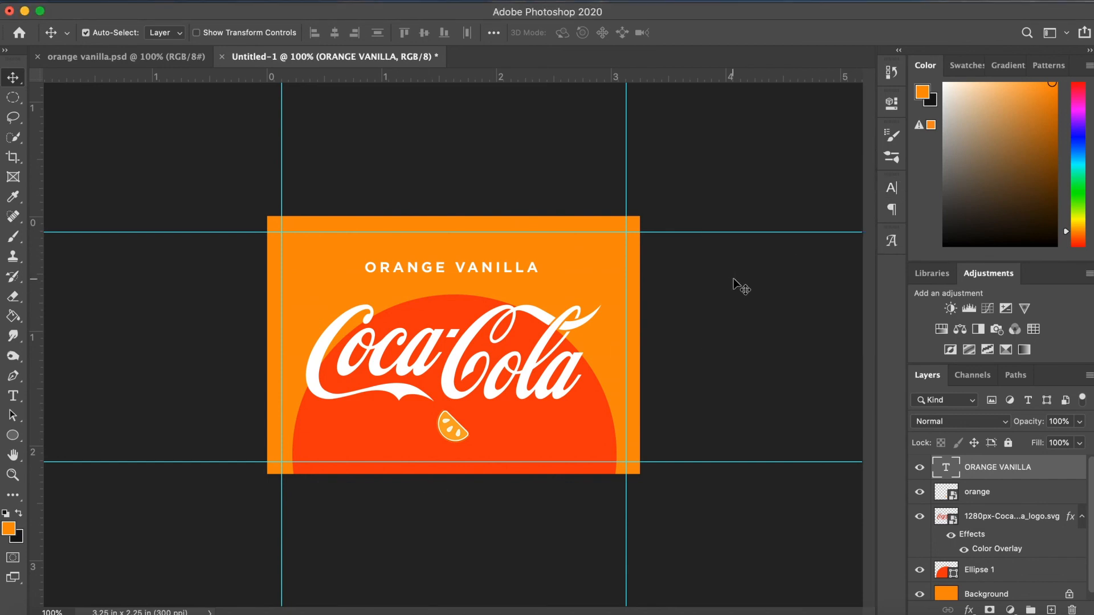